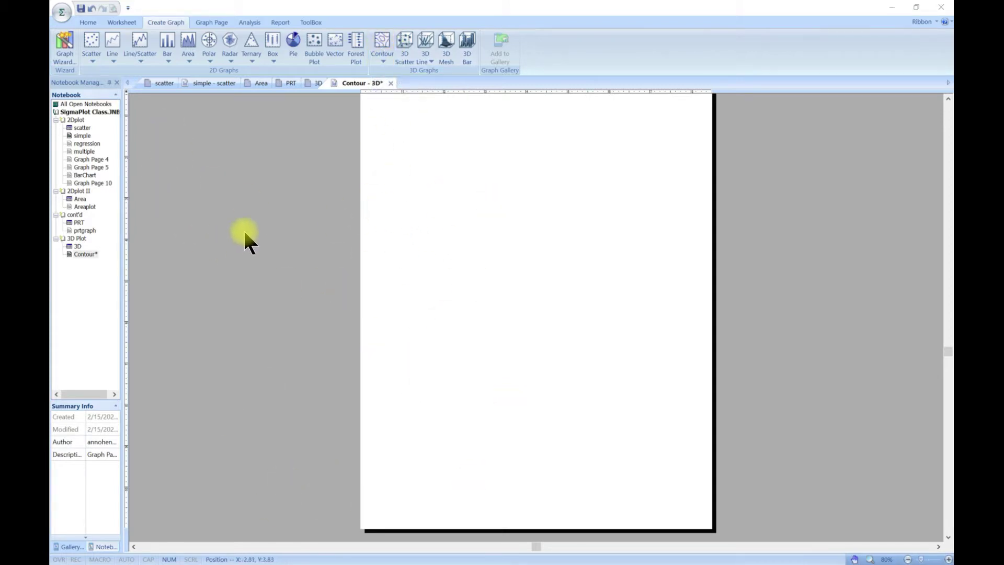
# Open the 3D worksheet and select rows 1–20 of the X, Y and Z columns.
pyautogui.doubleClick(74, 246)
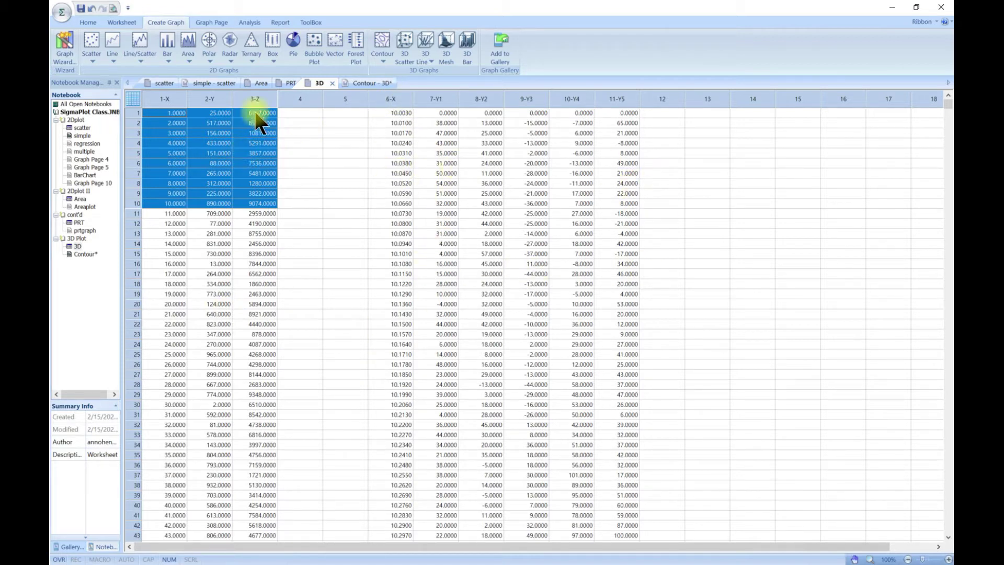
pyautogui.click(289, 134)
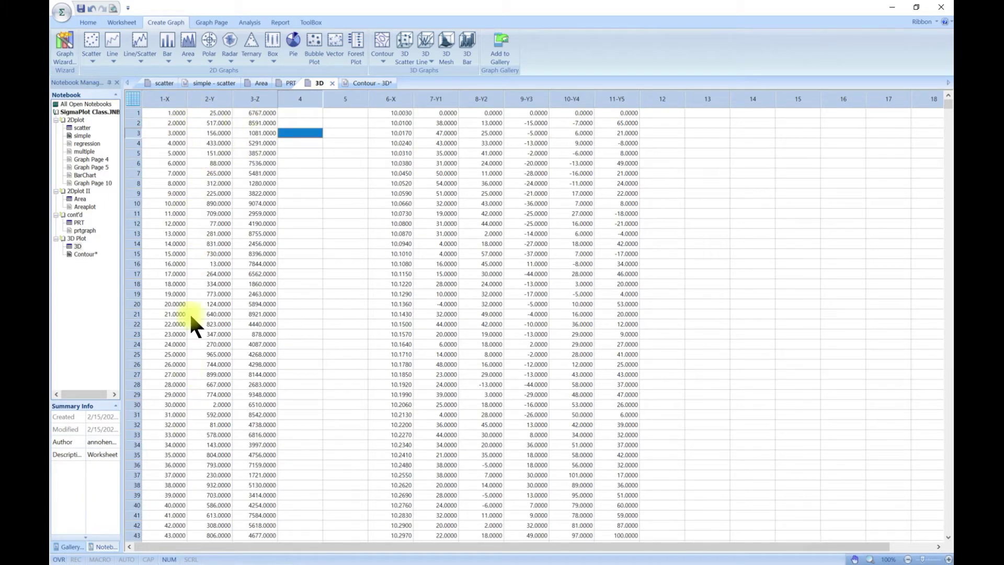
pyautogui.moveTo(171, 108); pyautogui.dragTo(252, 306)
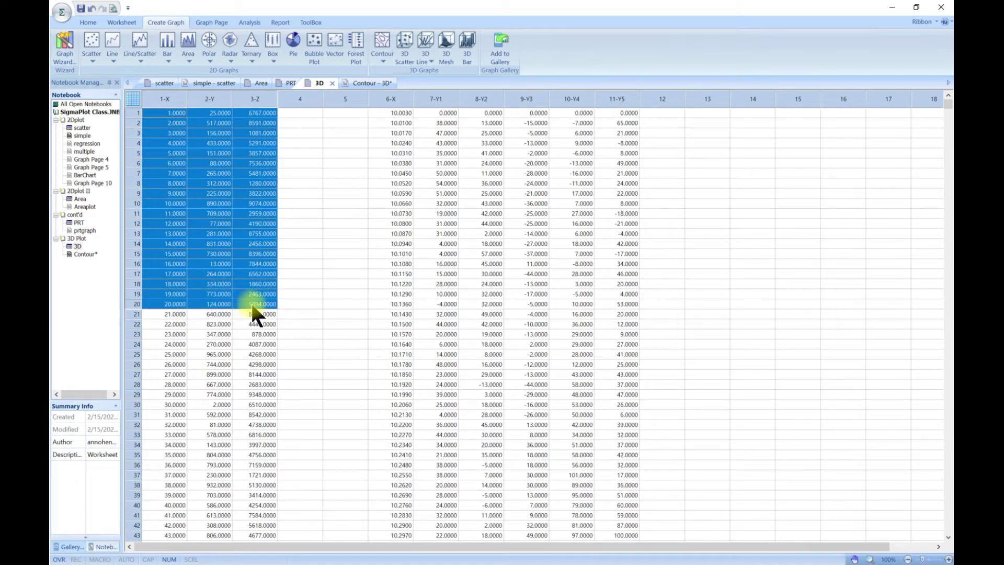
# Start a Contour Plot, previewing Filled Contour before keeping the plain Contour Plot style.
pyautogui.click(383, 43)
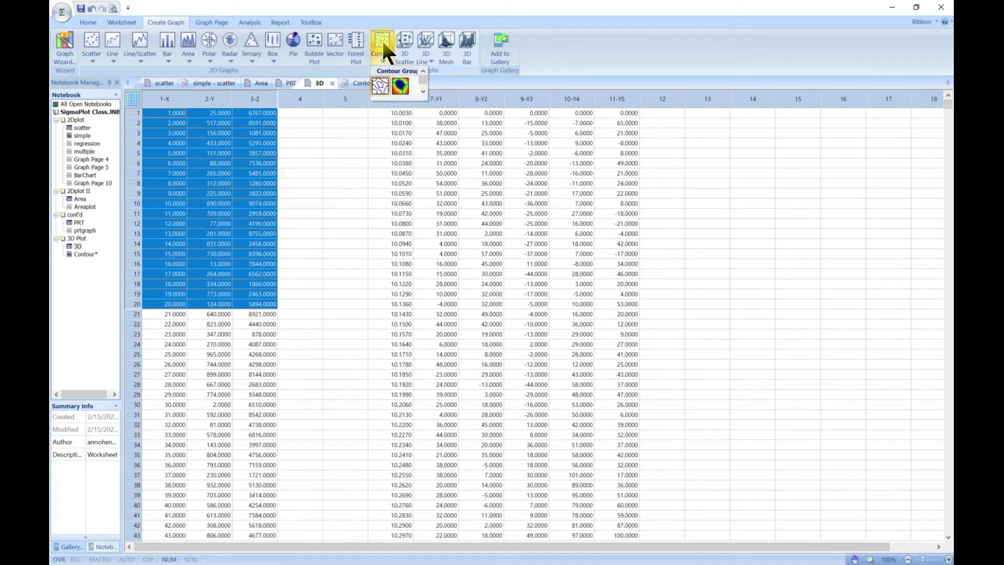
pyautogui.click(380, 86)
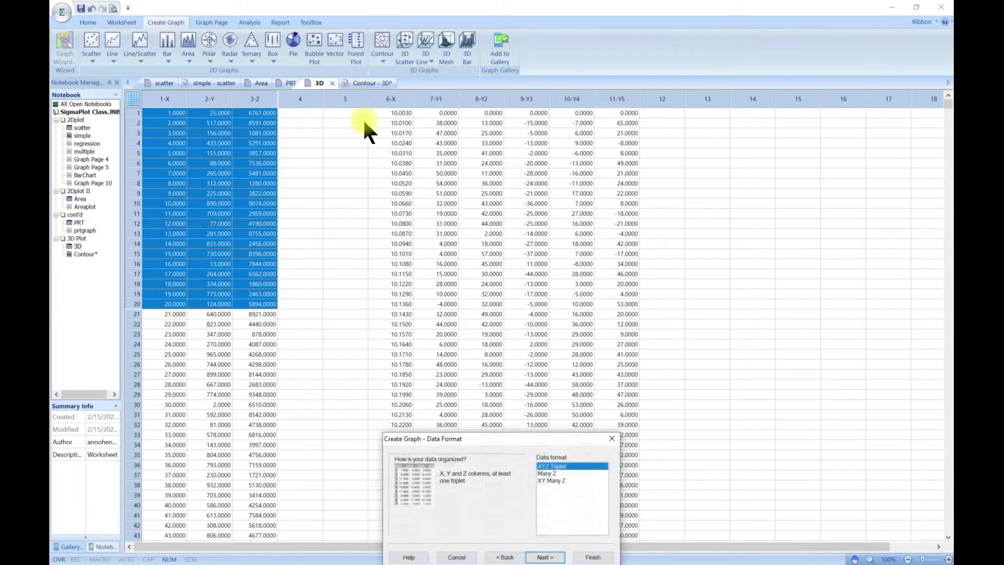
pyautogui.moveTo(436, 445); pyautogui.dragTo(418, 229)
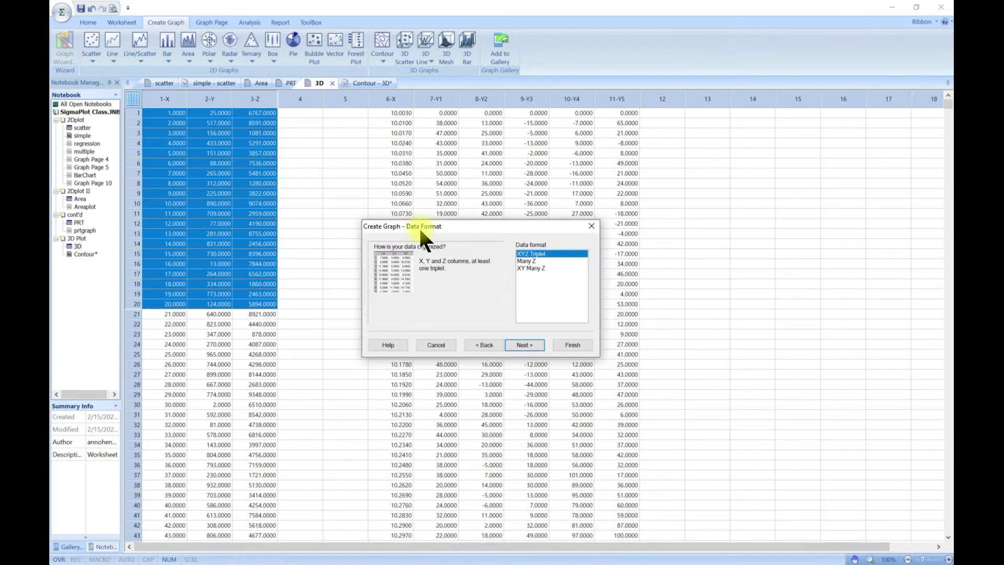
pyautogui.click(527, 344)
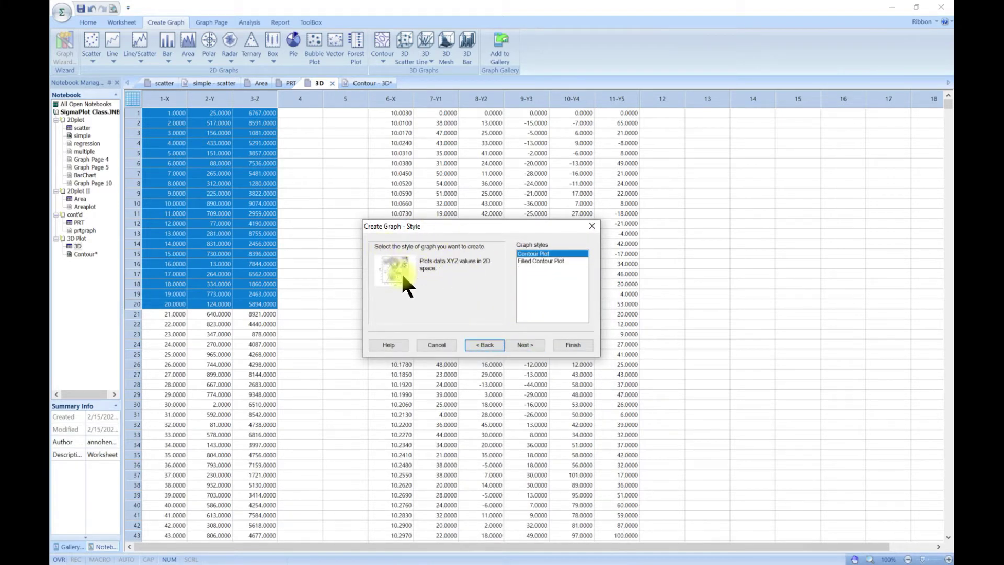
pyautogui.click(529, 261)
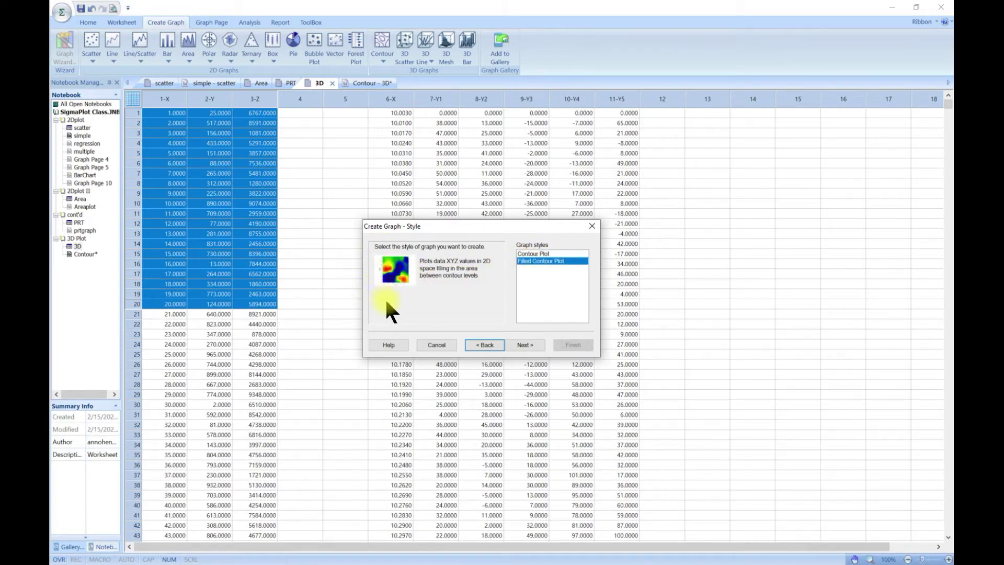
pyautogui.click(541, 254)
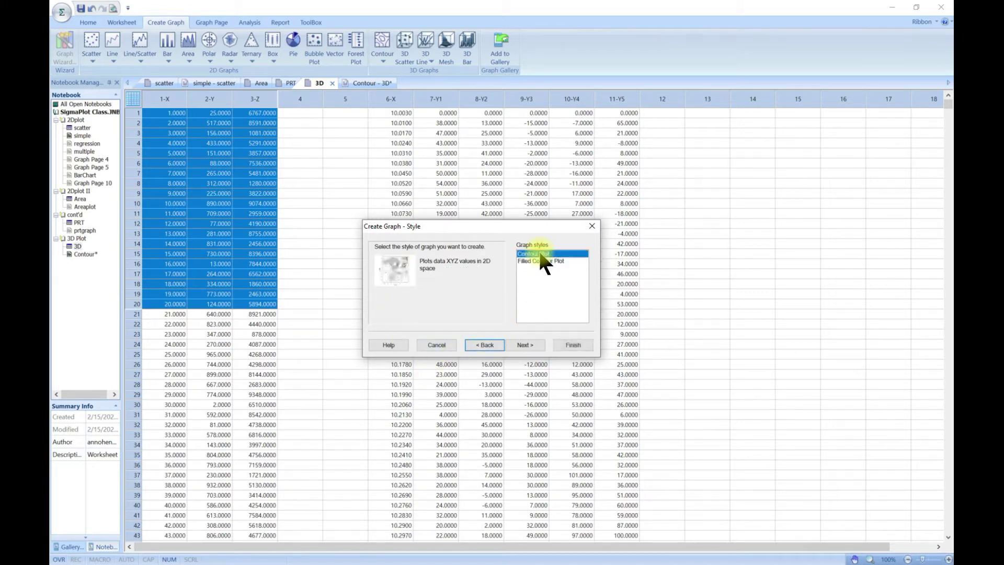
# Use the XYZ Triplet data format and finish the contour graph wizard.
pyautogui.click(534, 343)
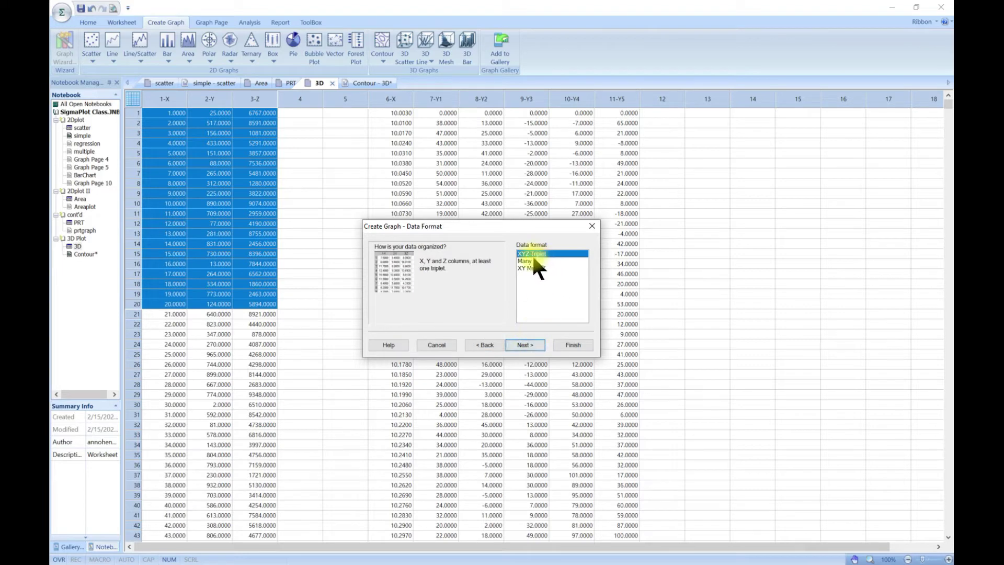
pyautogui.moveTo(493, 224); pyautogui.dragTo(479, 212)
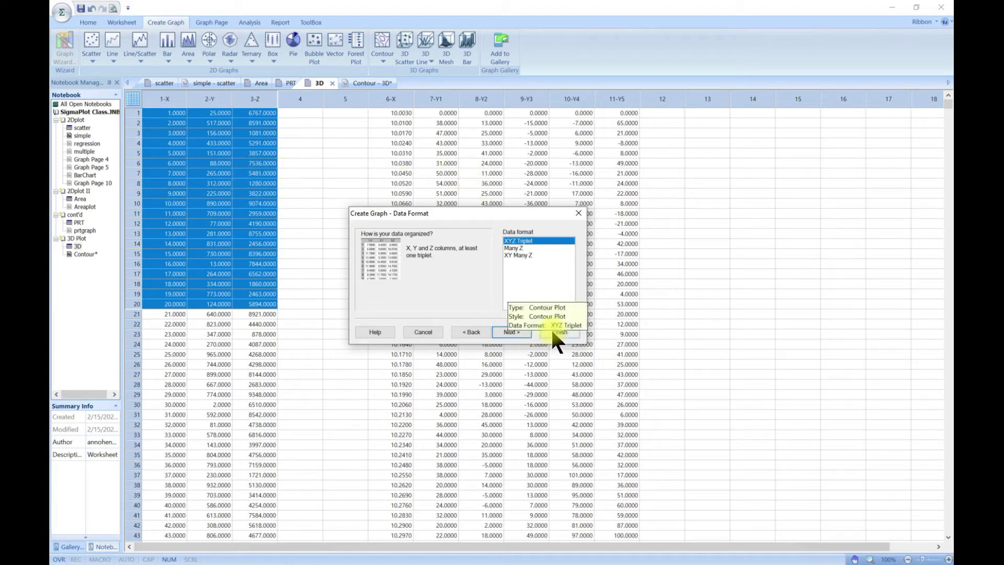
pyautogui.click(506, 331)
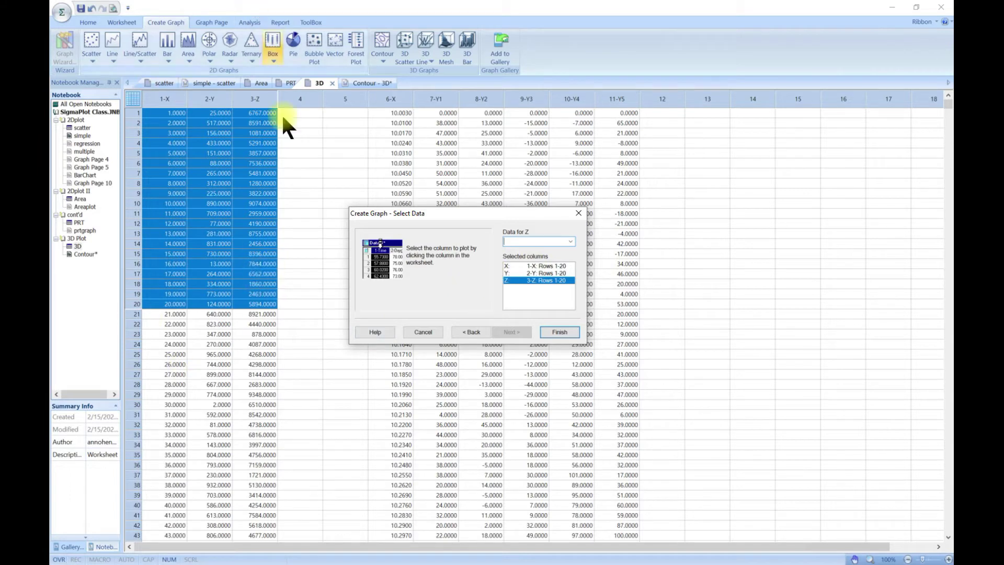
pyautogui.click(562, 333)
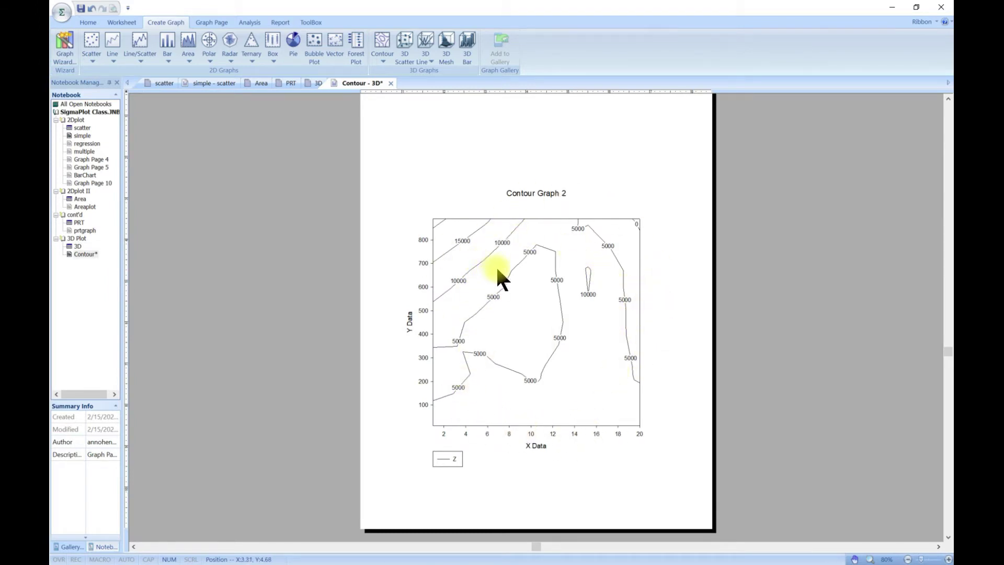
# Zoom the page to 110% to view Contour Graph 2's labelled contours.
pyautogui.scroll(3, 521, 285)
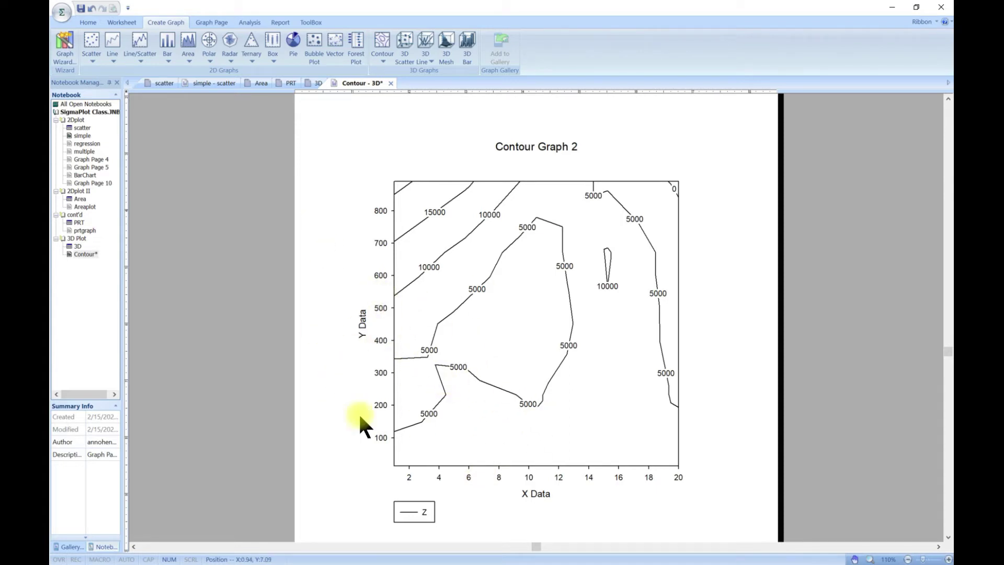
# Select Contour Graph 2 and browse its Legends, Grids and Graph Planes properties.
pyautogui.click(497, 326)
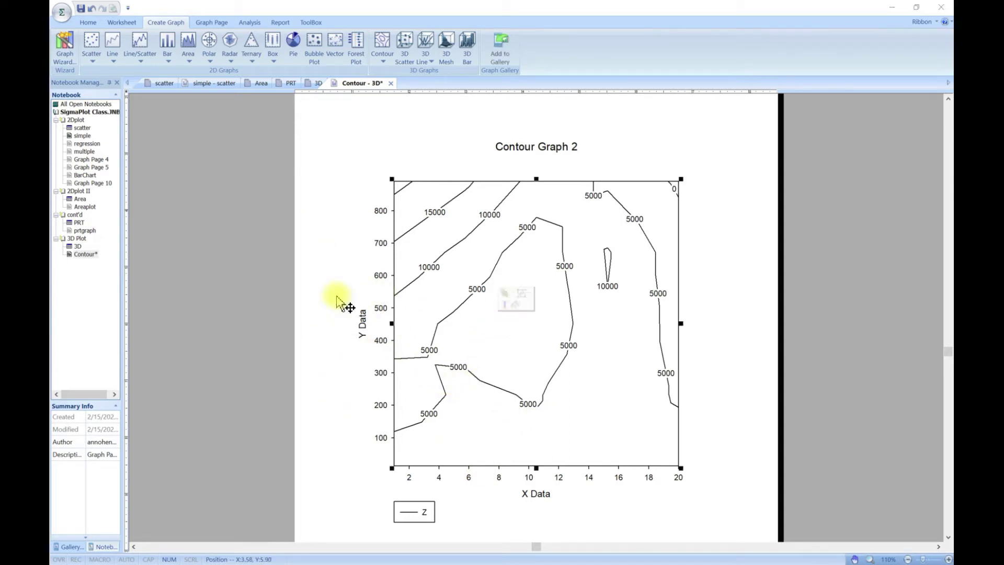
pyautogui.moveTo(65, 110); pyautogui.dragTo(230, 96)
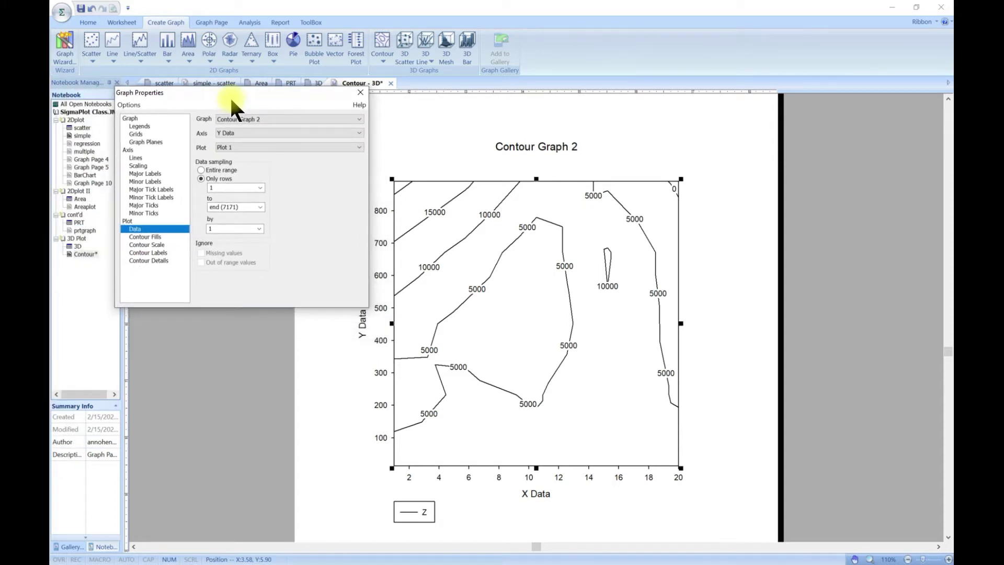
pyautogui.click(147, 126)
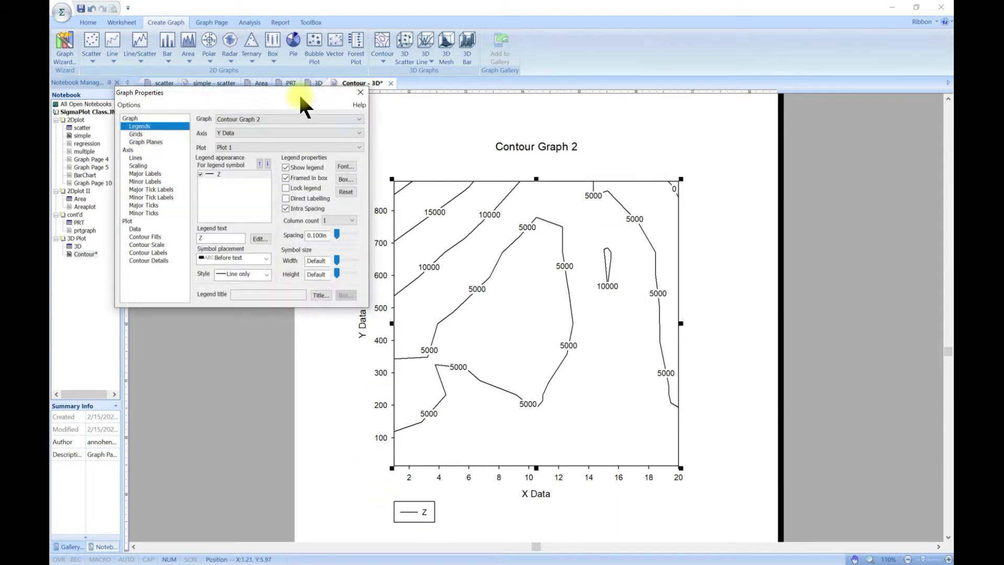
pyautogui.click(145, 133)
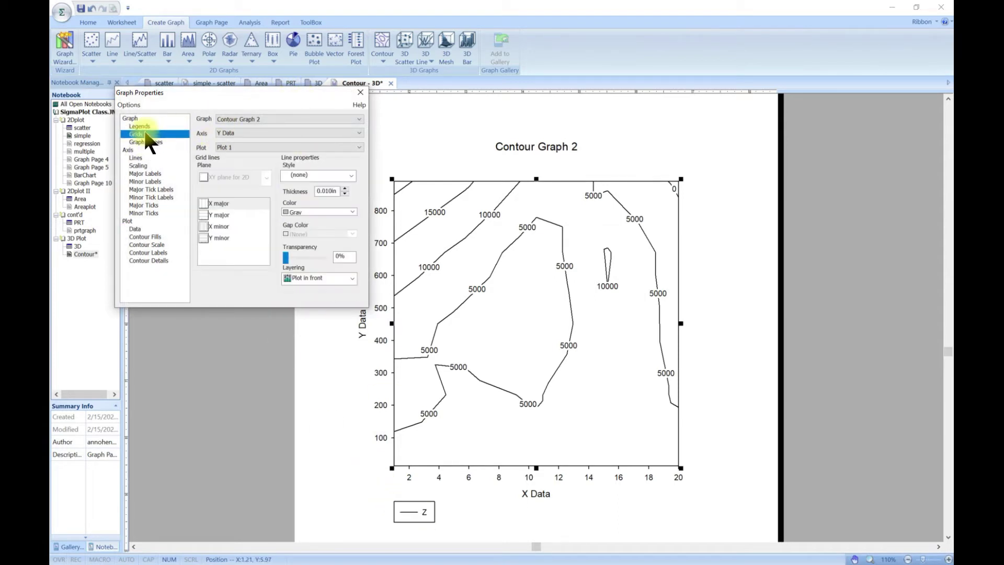
pyautogui.click(142, 141)
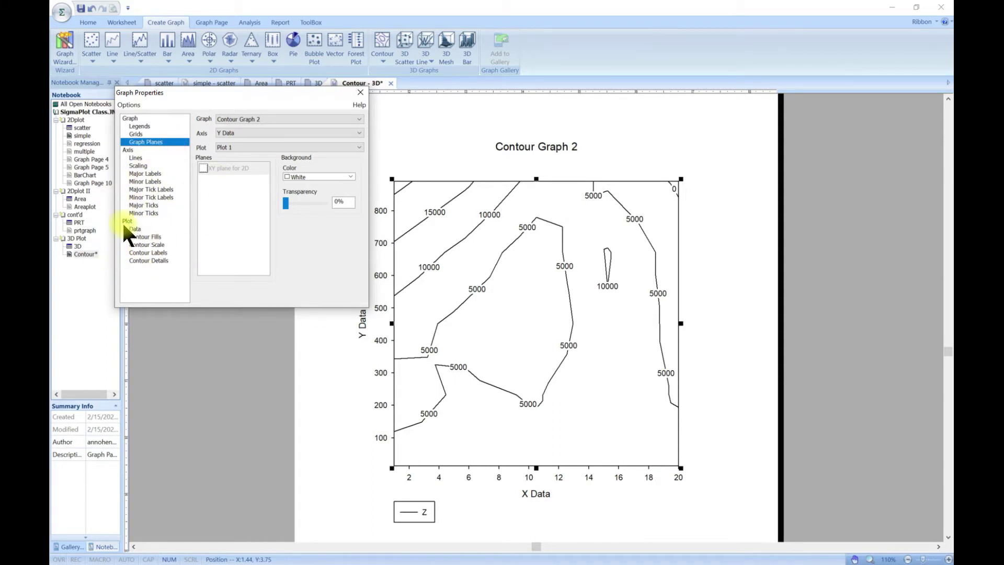
# Check the plot's data sampling rows unchanged, then view the Contour Fills settings.
pyautogui.click(134, 229)
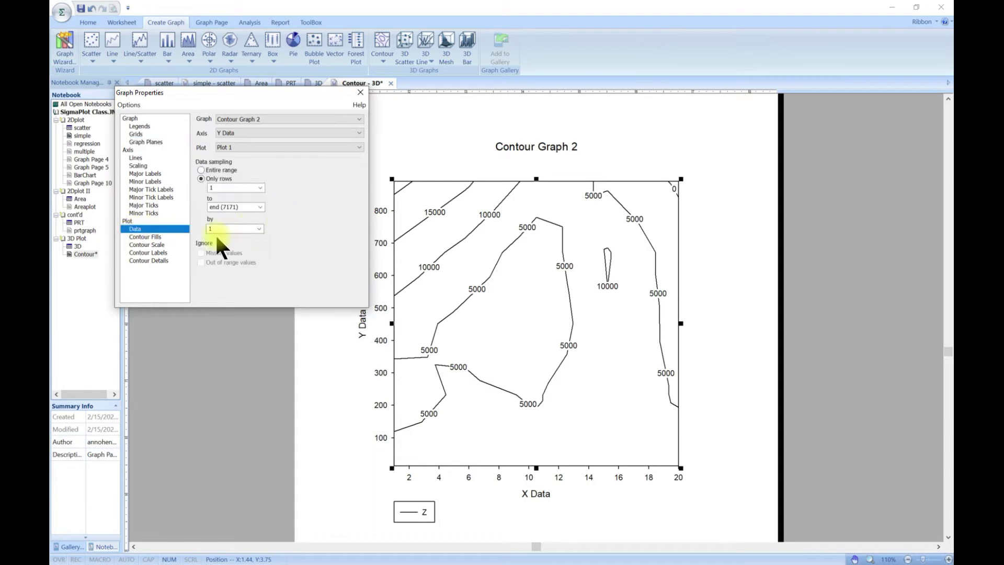
pyautogui.click(258, 203)
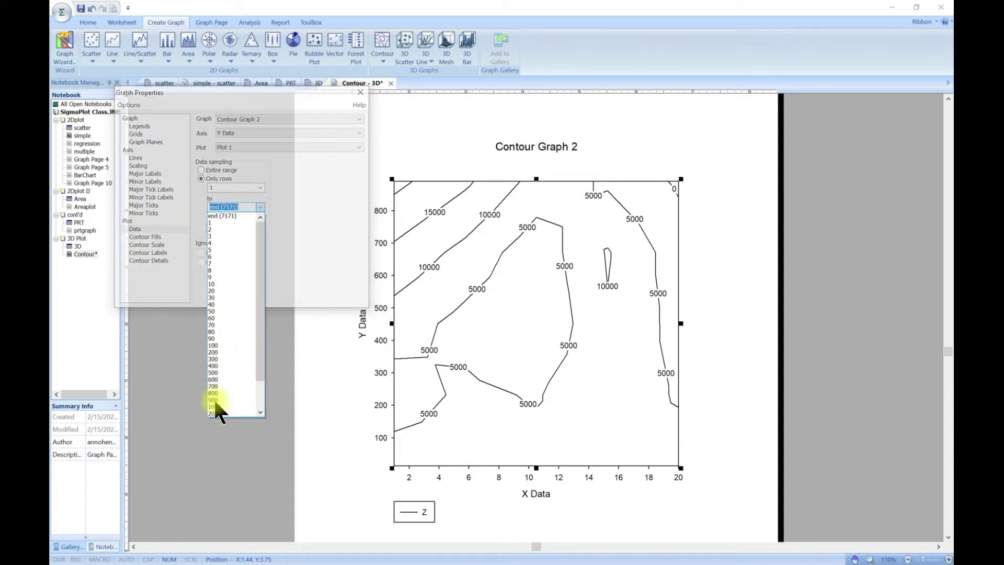
pyautogui.click(283, 238)
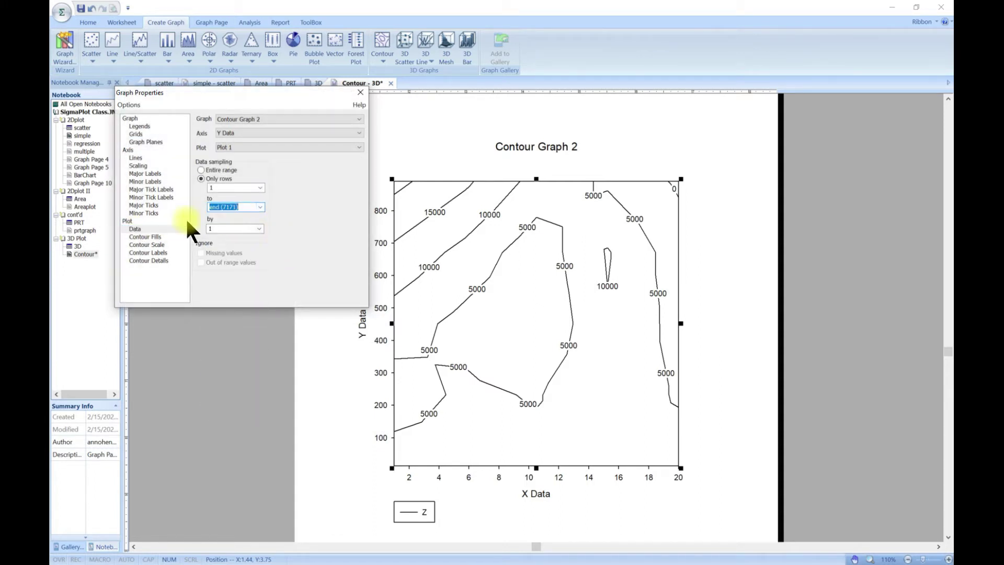
pyautogui.click(152, 238)
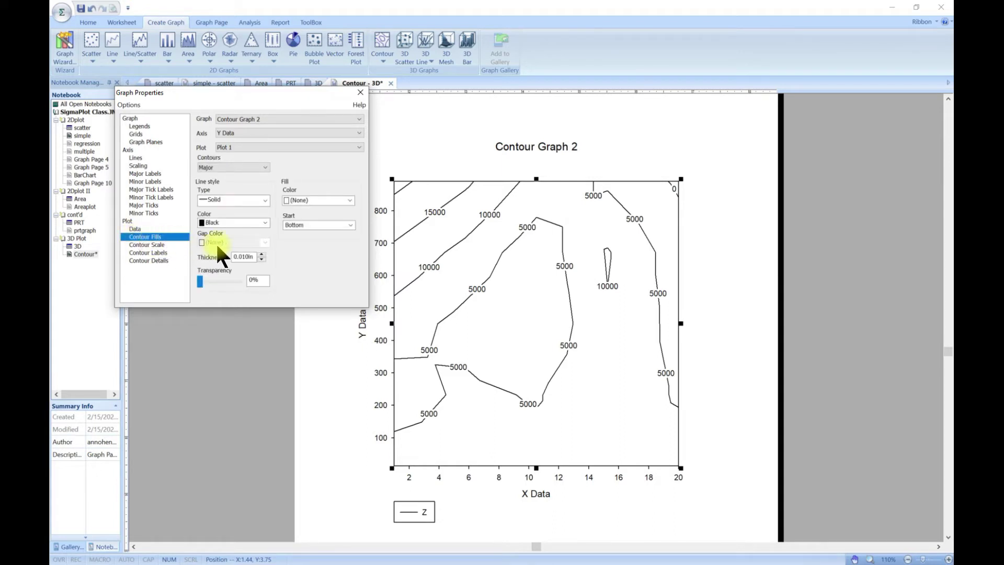
# Set the major contour lines' line type to Short Dash.
pyautogui.click(266, 166)
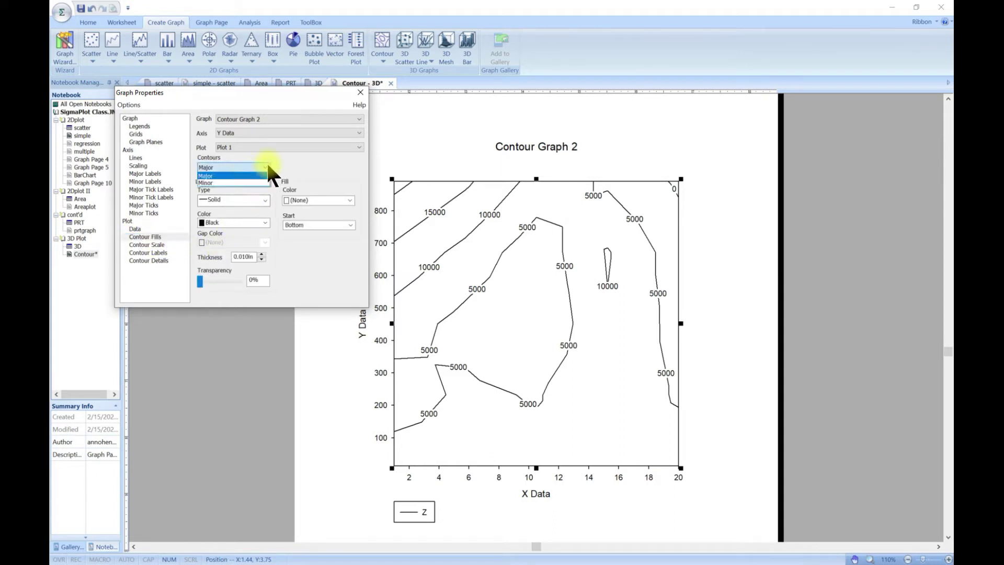
pyautogui.click(228, 183)
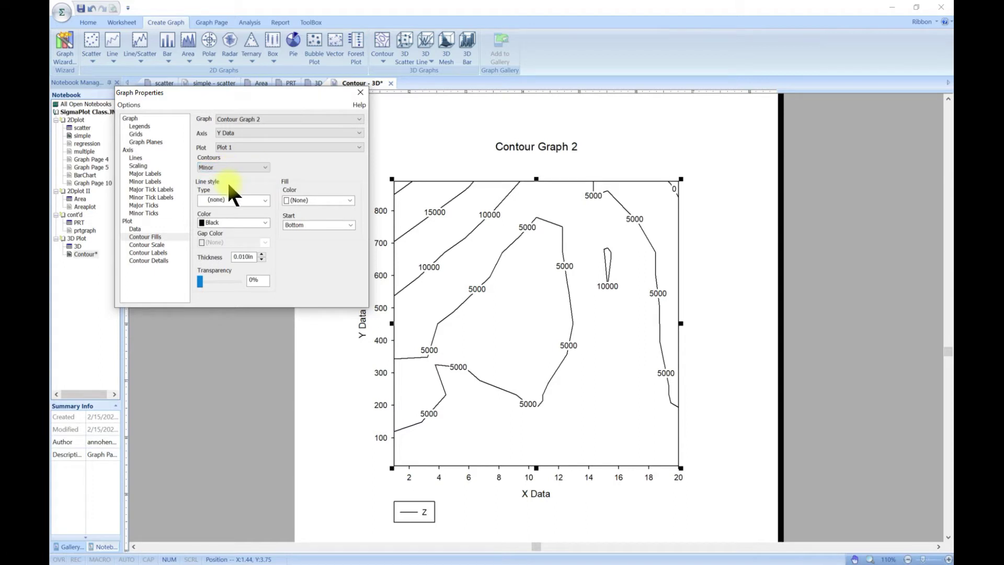
pyautogui.click(267, 168)
pyautogui.click(256, 167)
pyautogui.click(251, 168)
pyautogui.click(253, 175)
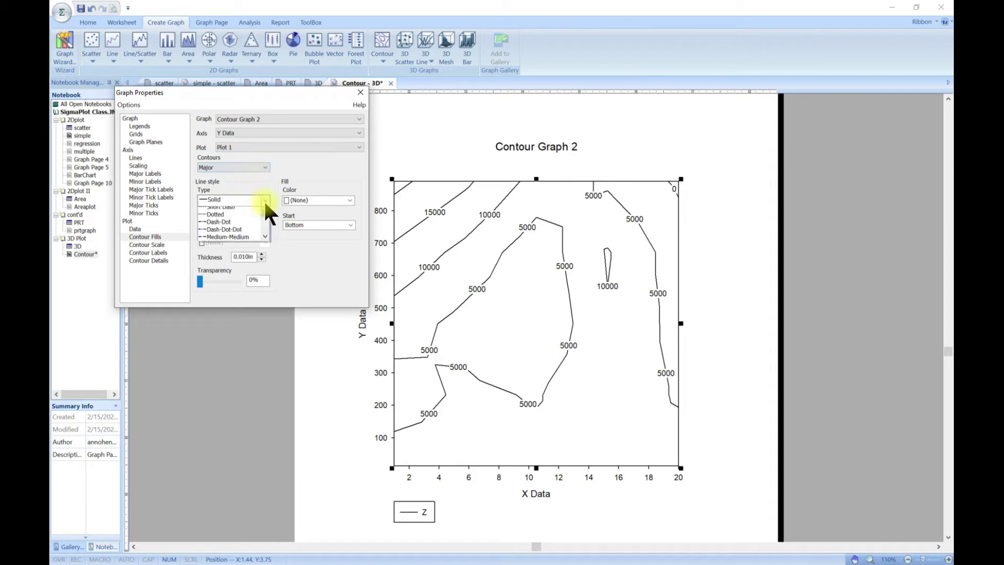
pyautogui.click(264, 200)
pyautogui.click(234, 211)
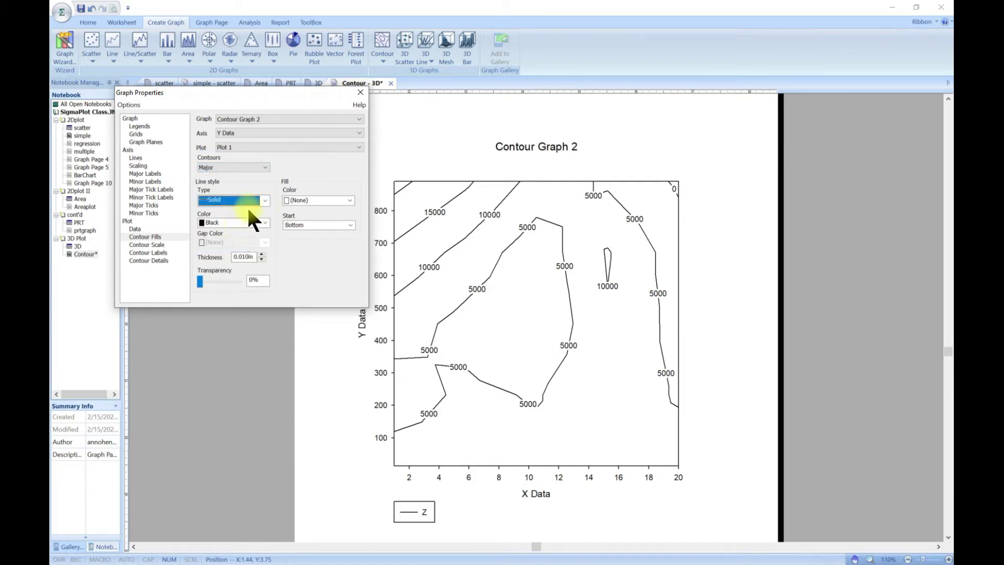
pyautogui.click(259, 200)
pyautogui.click(230, 230)
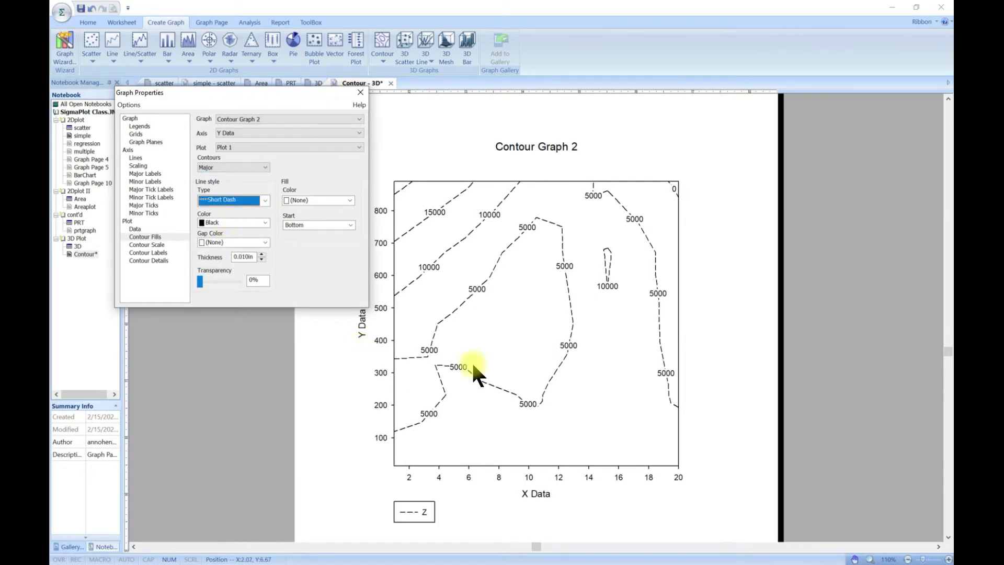
pyautogui.click(347, 200)
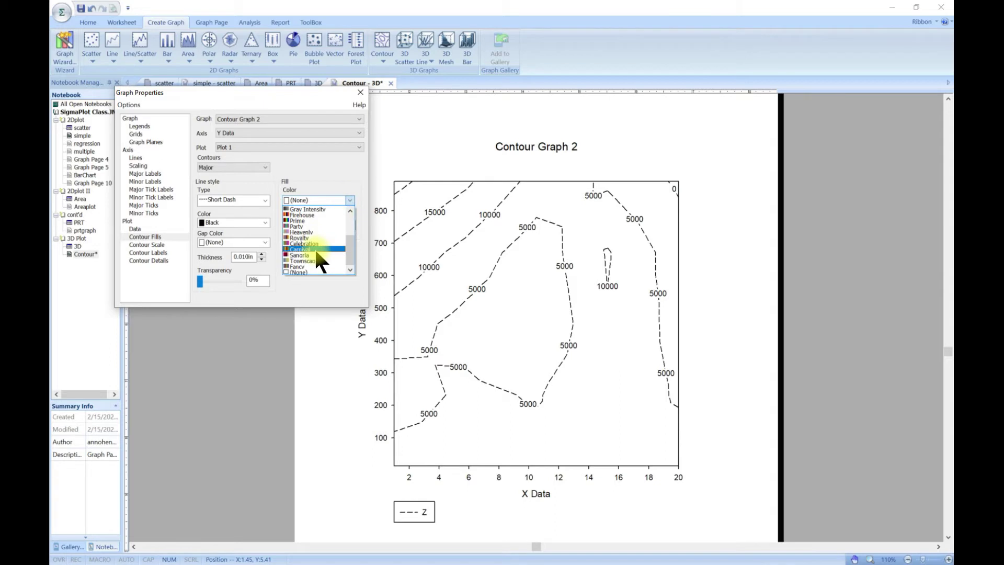
# Try Prime, Firehouse, Carnival and Townscape fills, settling on the Fancy colour scheme.
pyautogui.click(305, 219)
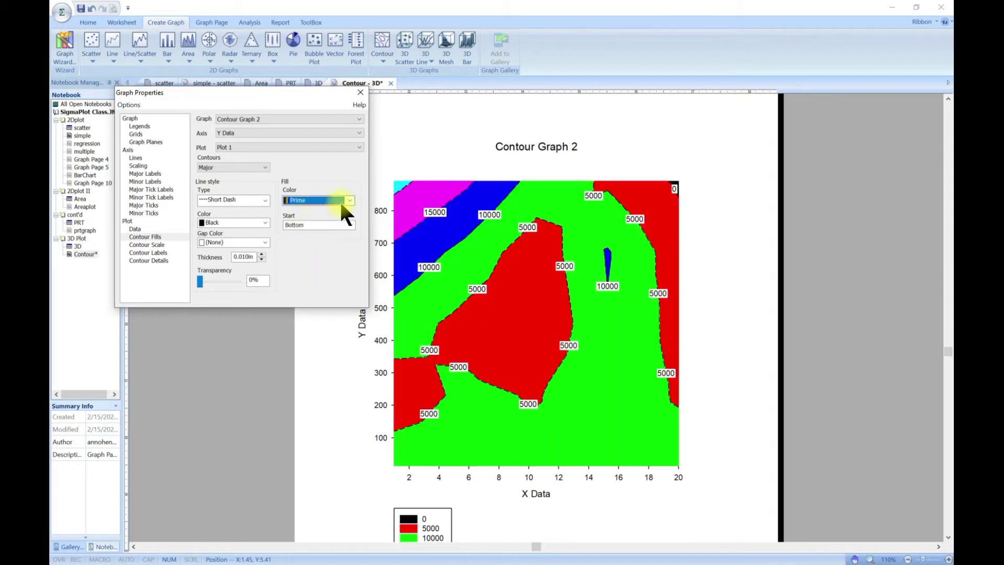
pyautogui.click(348, 200)
pyautogui.click(327, 215)
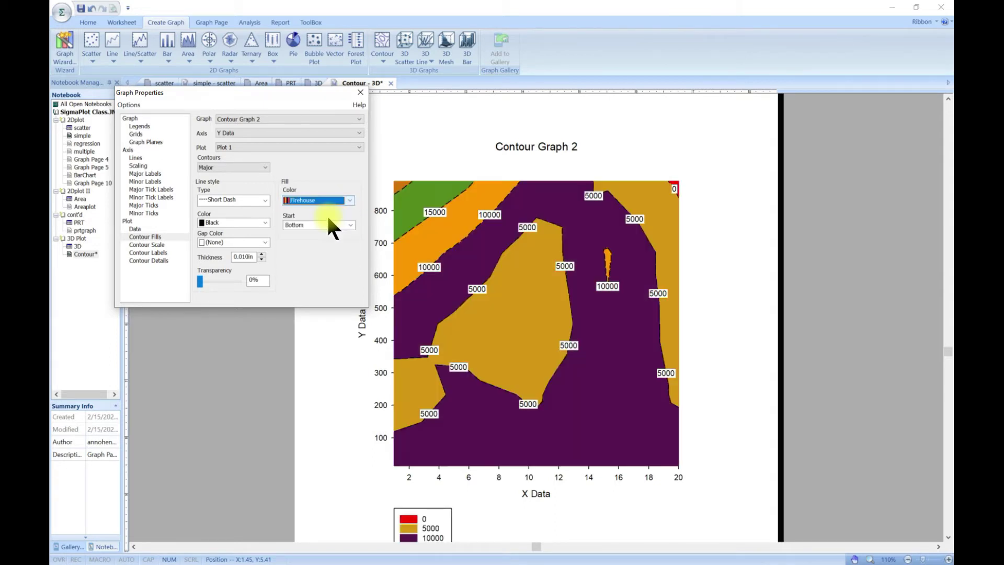
pyautogui.click(348, 201)
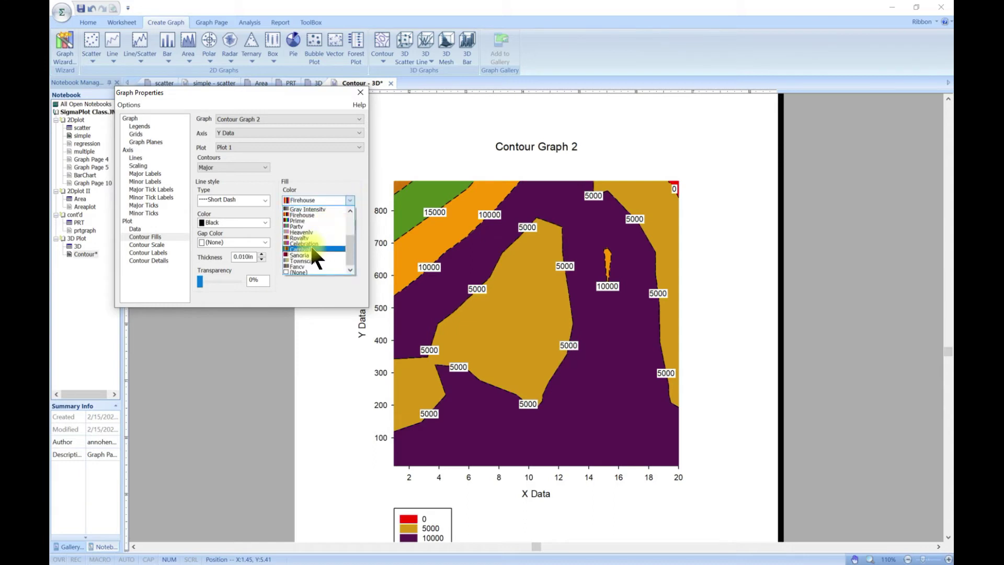
pyautogui.click(309, 243)
pyautogui.click(350, 200)
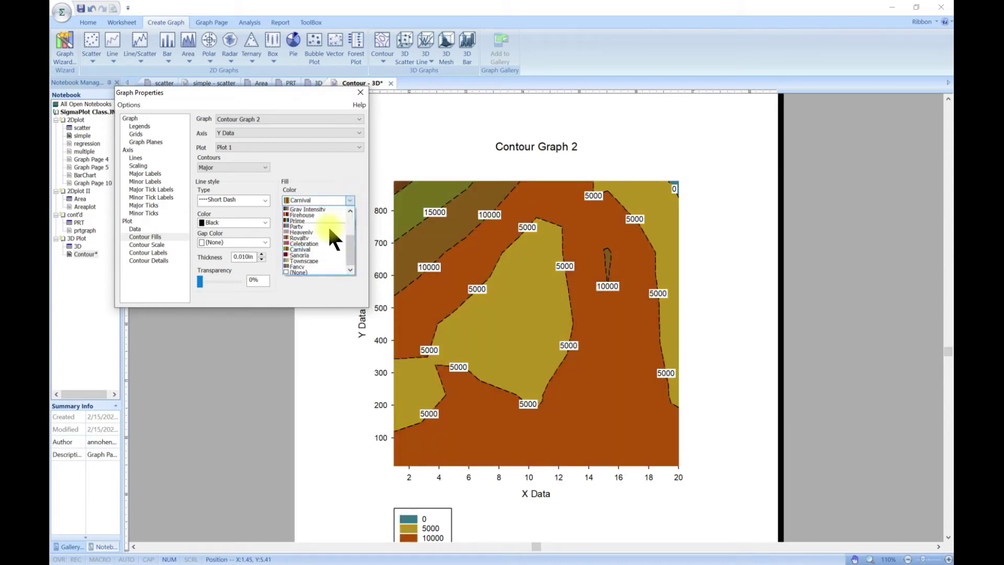
pyautogui.click(314, 259)
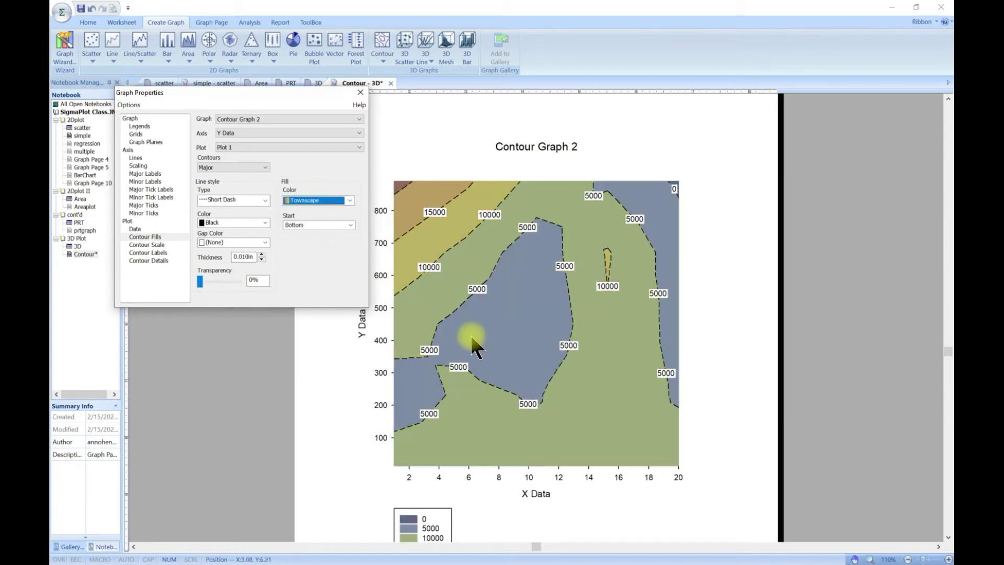
pyautogui.click(348, 200)
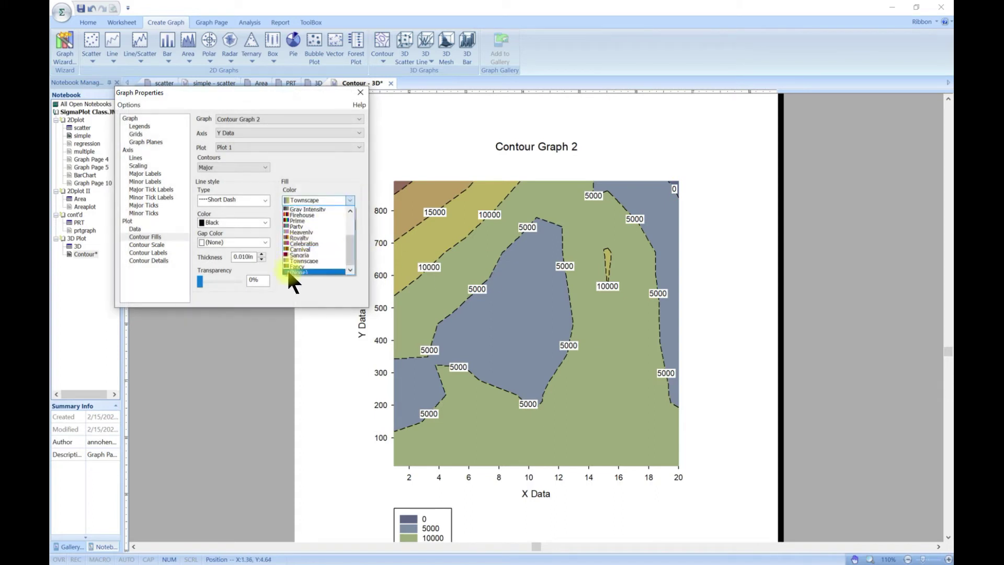
pyautogui.click(288, 267)
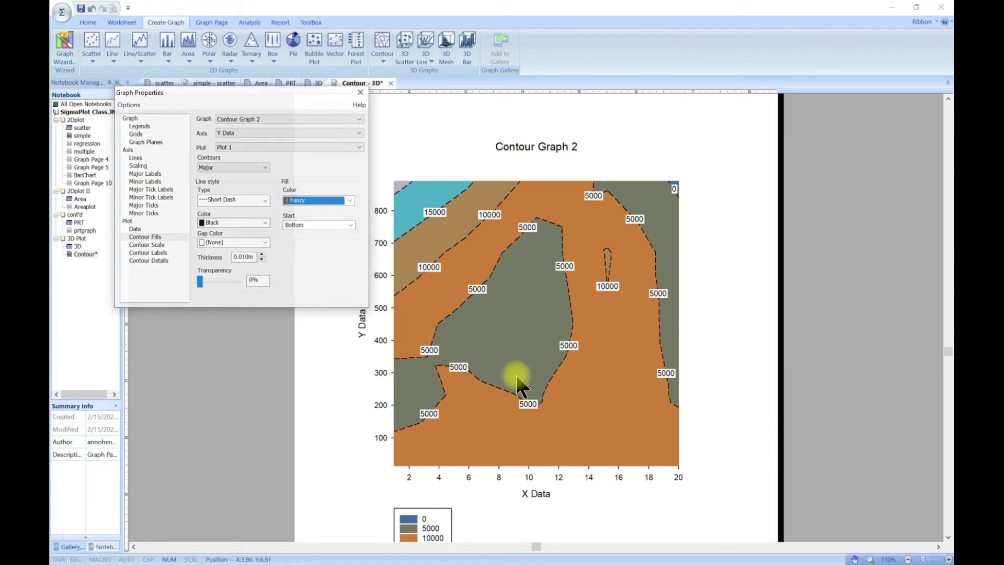
pyautogui.scroll(-3, 478, 497)
# Drag the Z legend from below the graph to beside the plot's right edge.
pyautogui.click(441, 493)
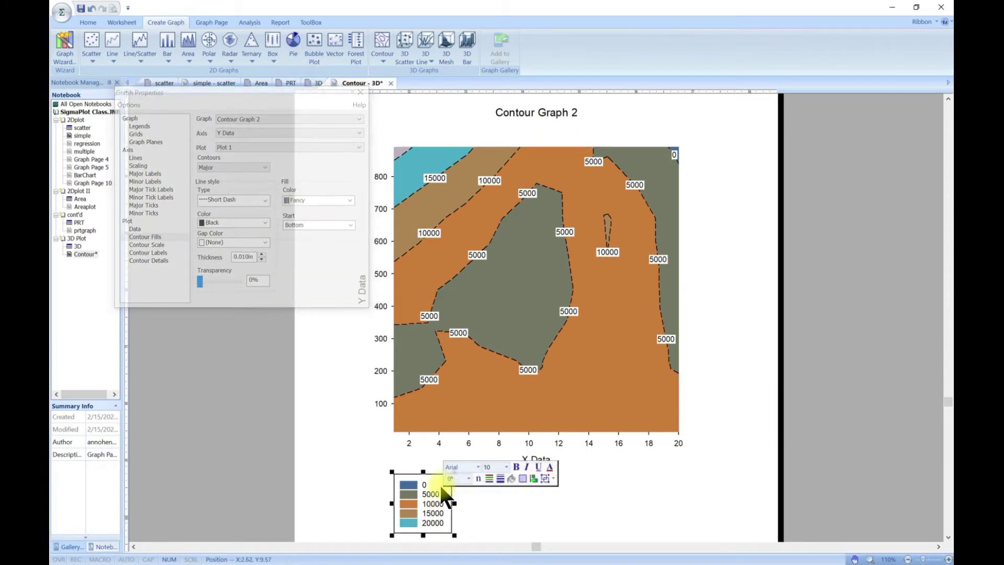
pyautogui.moveTo(443, 492); pyautogui.dragTo(728, 335)
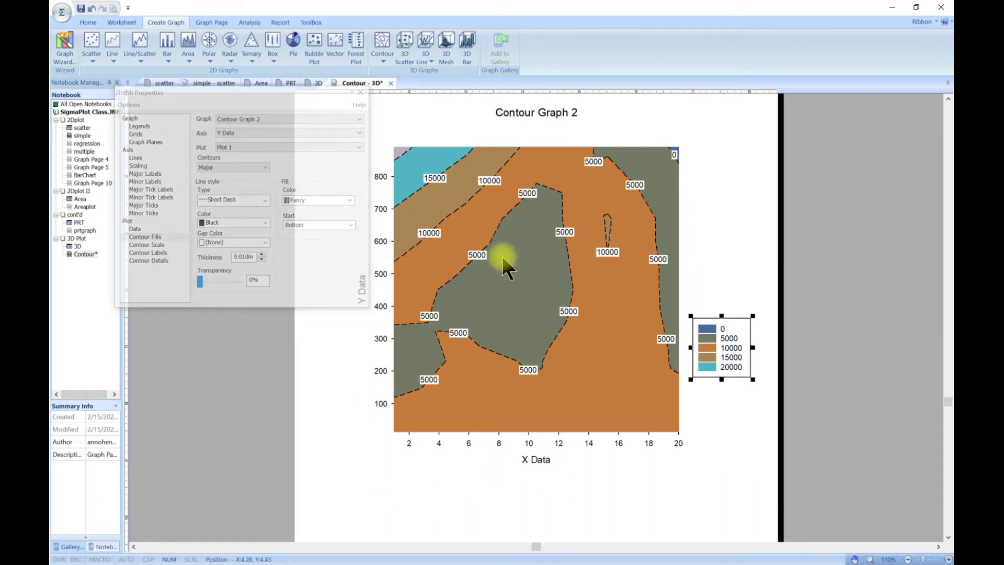
pyautogui.click(266, 222)
# Make the contour lines Red with Green dash gaps and thickness 0.040 in.
pyautogui.click(242, 242)
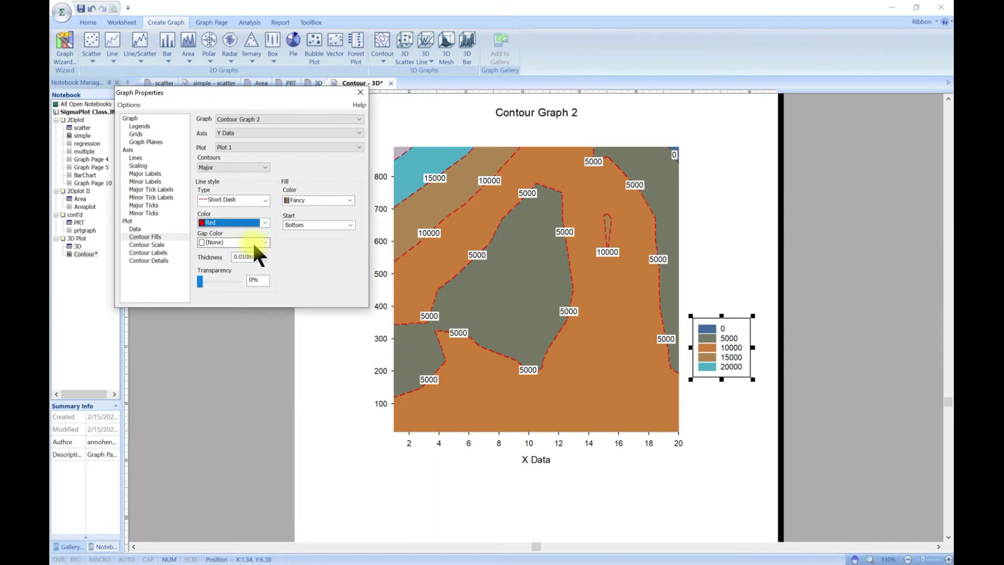
pyautogui.click(263, 244)
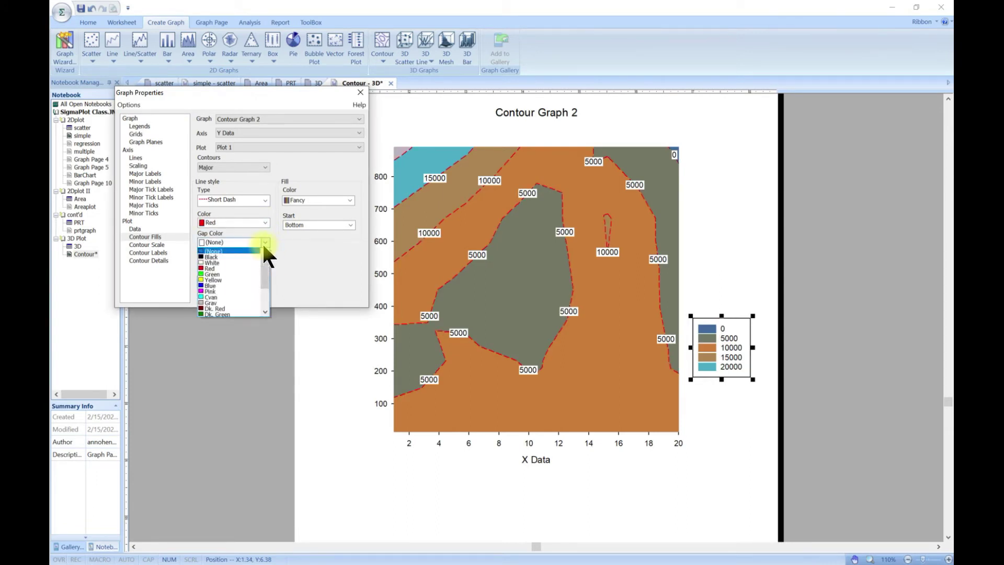
pyautogui.click(240, 273)
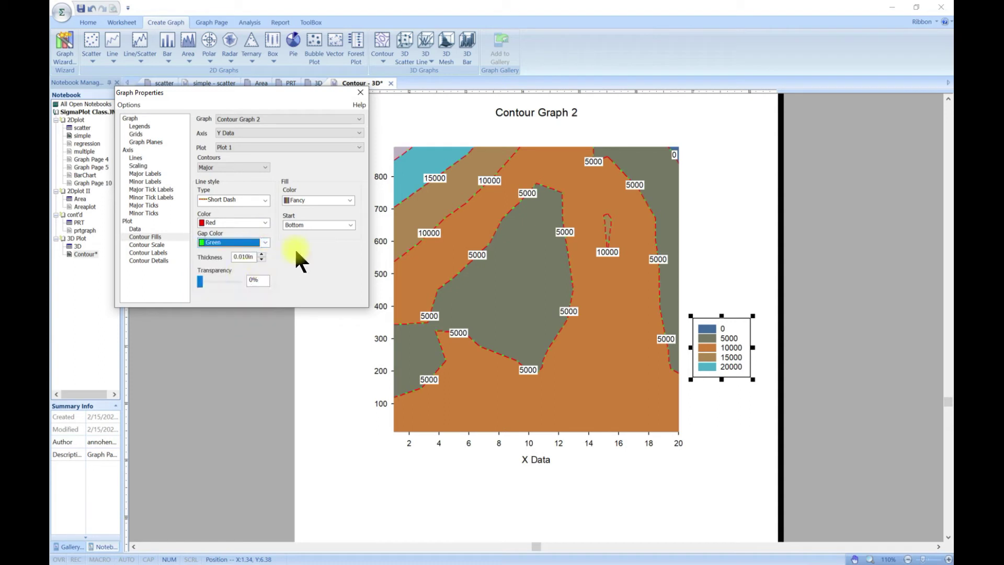
pyautogui.click(261, 254)
pyautogui.click(262, 253)
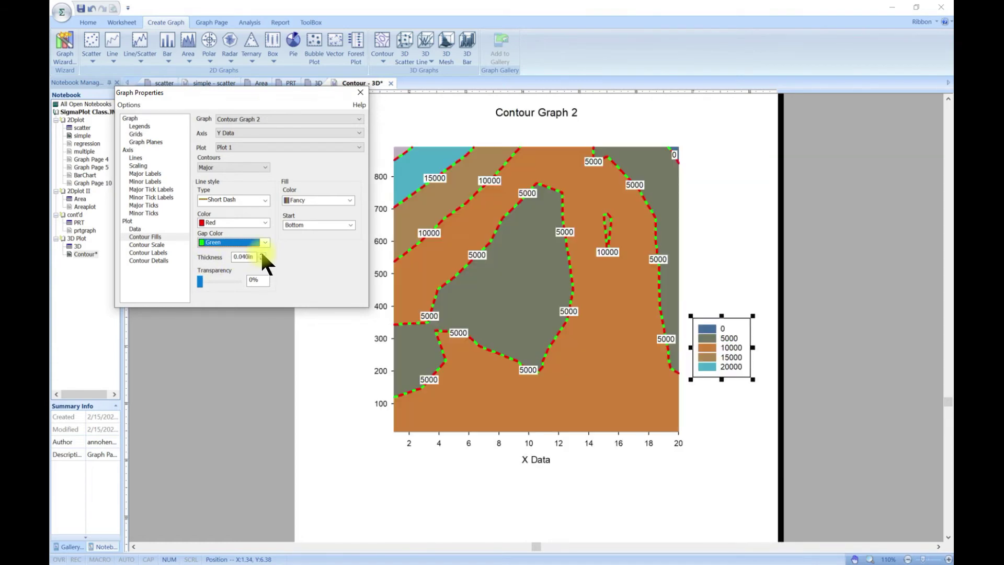
pyautogui.click(262, 253)
# Raise line thickness to 0.045 in and inspect the Contour Scale start value.
pyautogui.click(262, 254)
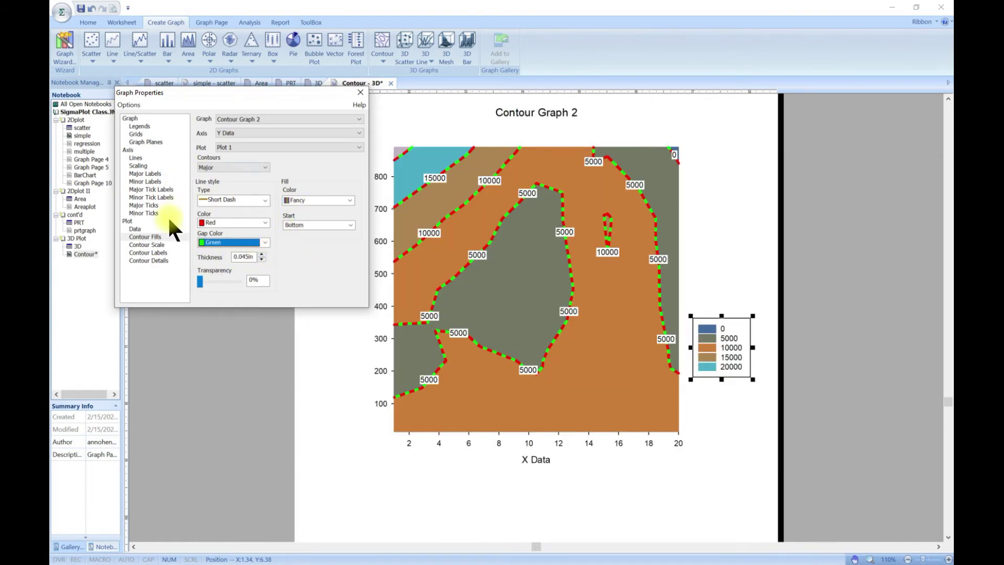
pyautogui.click(153, 244)
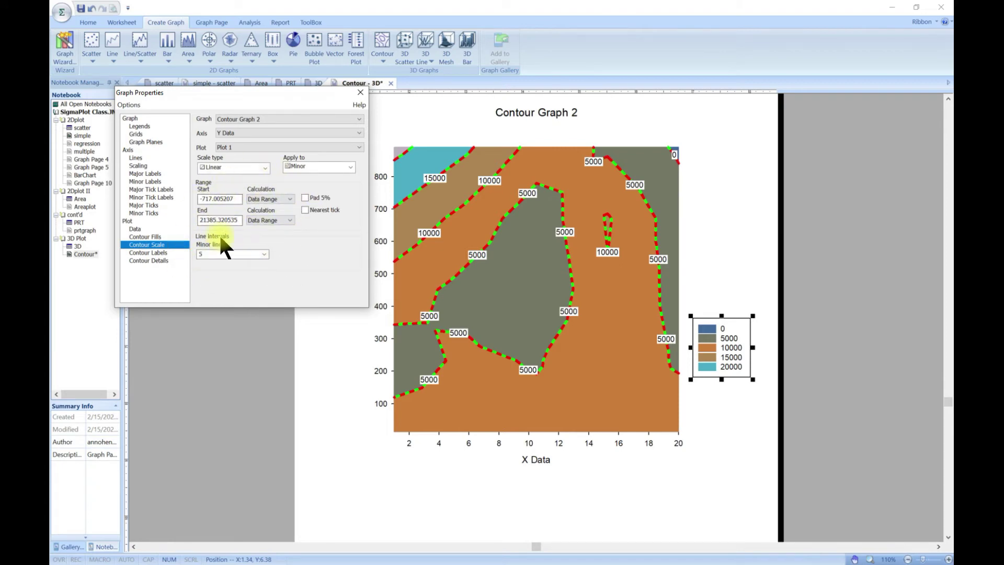
pyautogui.click(231, 199)
# Toggle Align with contour line and Major contour labels, keeping labels horizontal and shown.
pyautogui.click(143, 252)
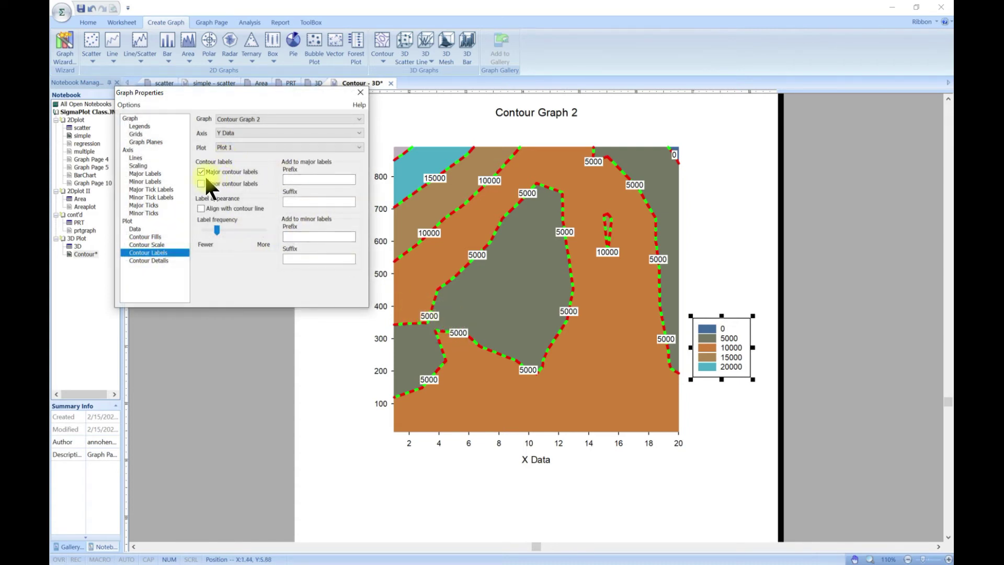
pyautogui.click(200, 208)
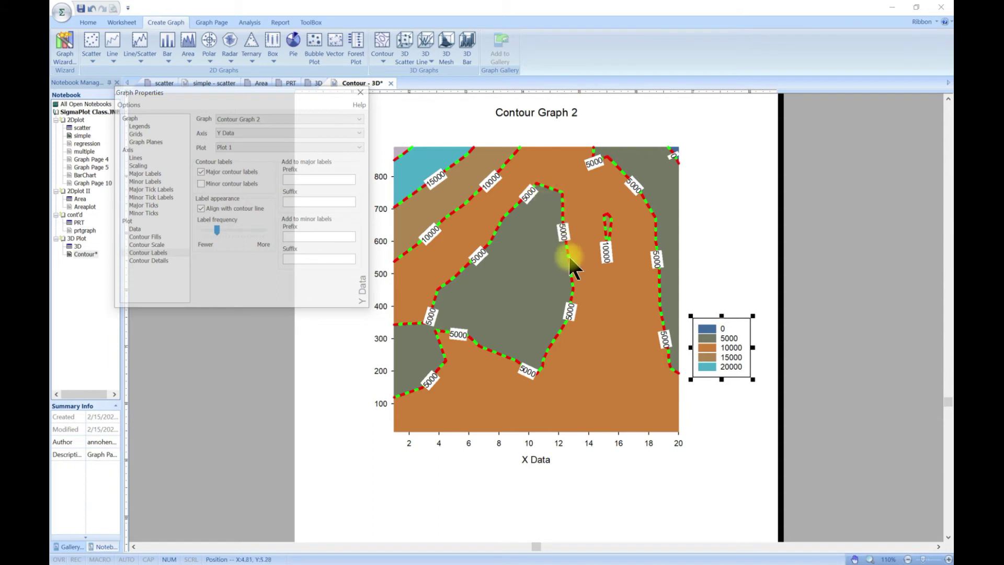
pyautogui.click(201, 209)
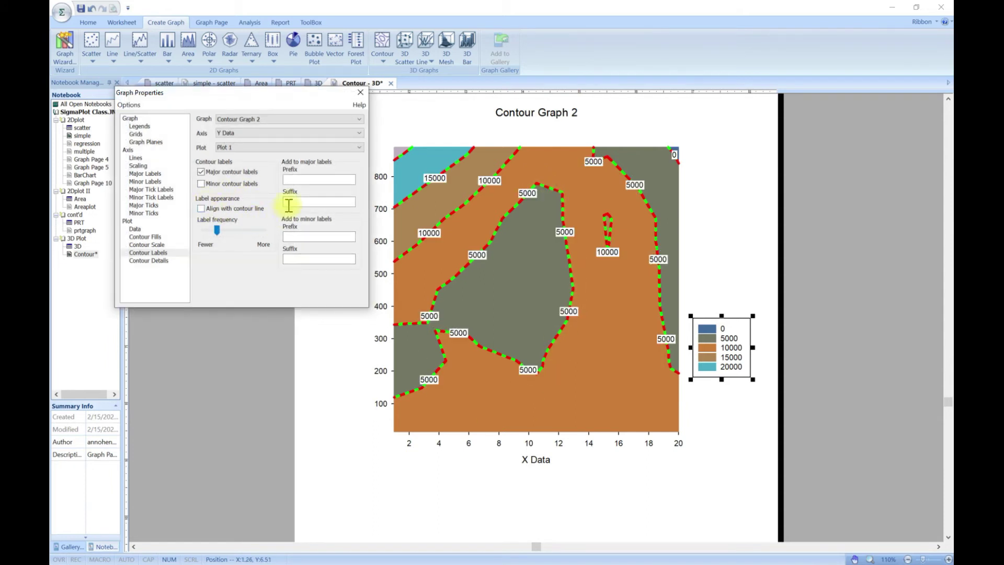
pyautogui.click(201, 172)
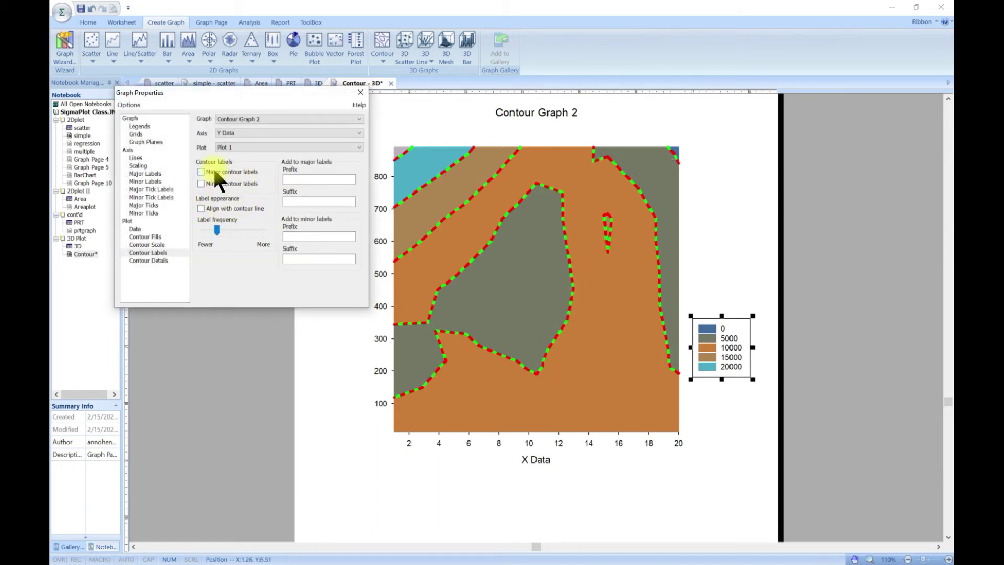
pyautogui.click(209, 171)
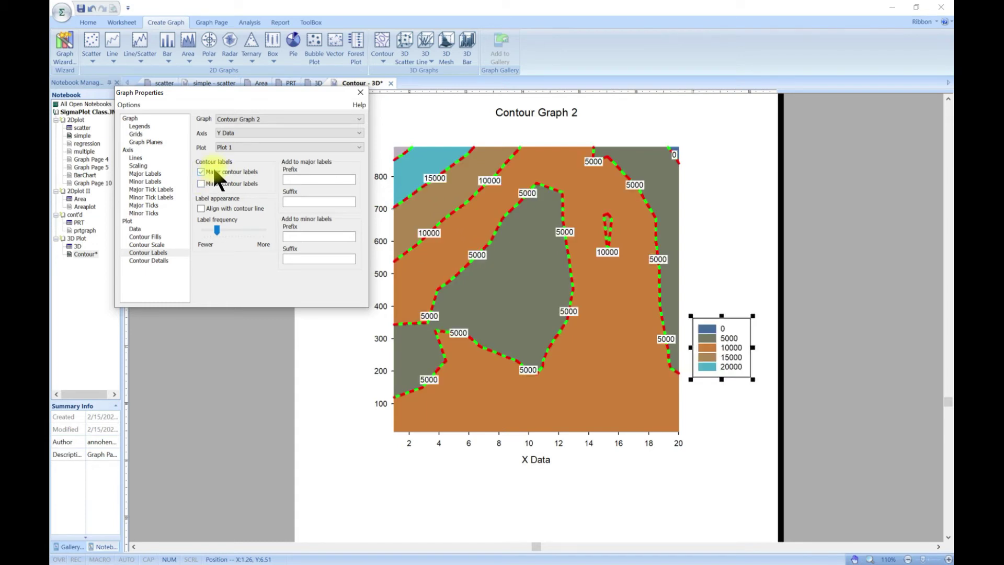
# View the contour label number format, then close Graph Properties.
pyautogui.click(146, 260)
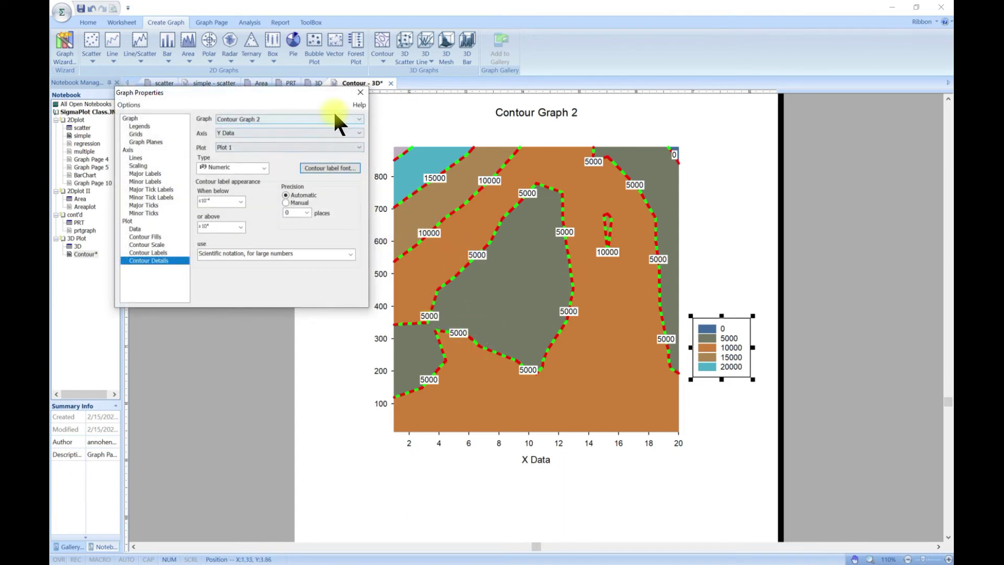
pyautogui.click(360, 94)
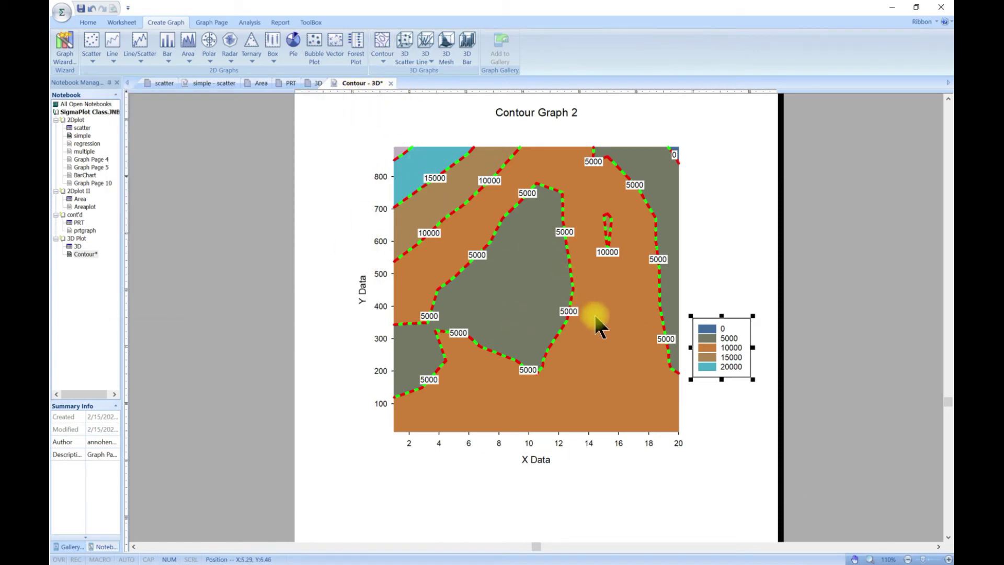
pyautogui.rightClick(79, 255)
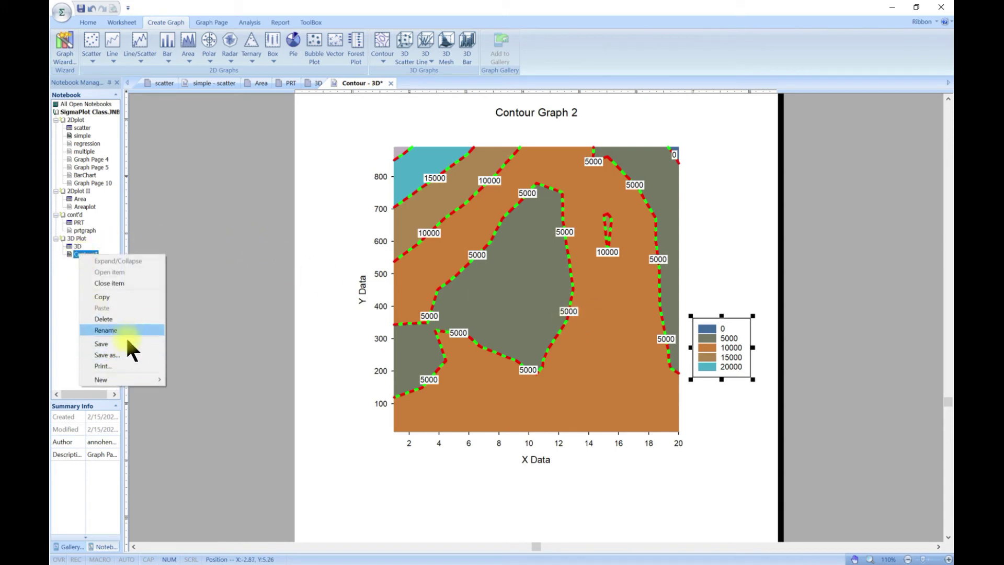
# Add a new empty graph page to the notebook.
pyautogui.moveTo(155, 378)
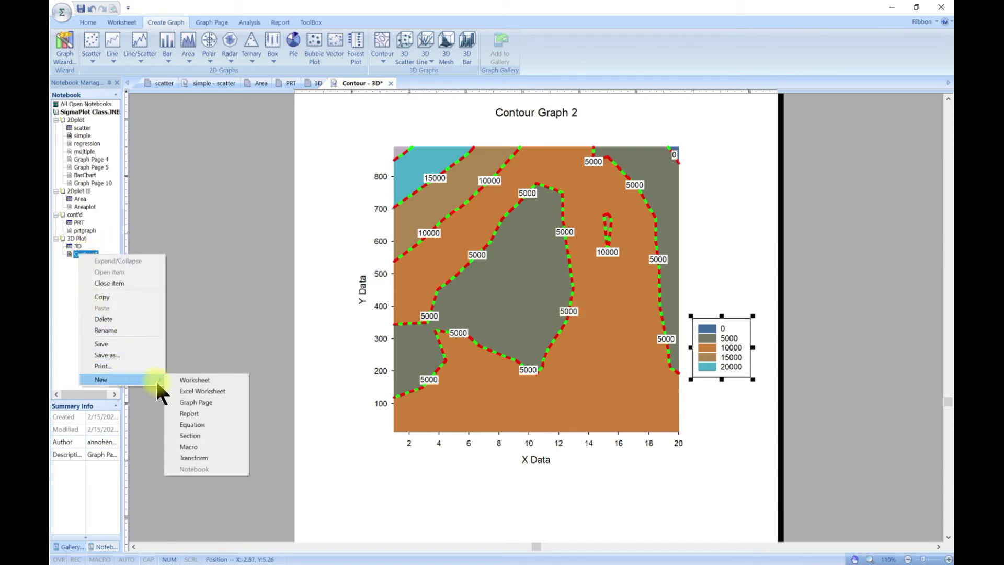
pyautogui.click(205, 400)
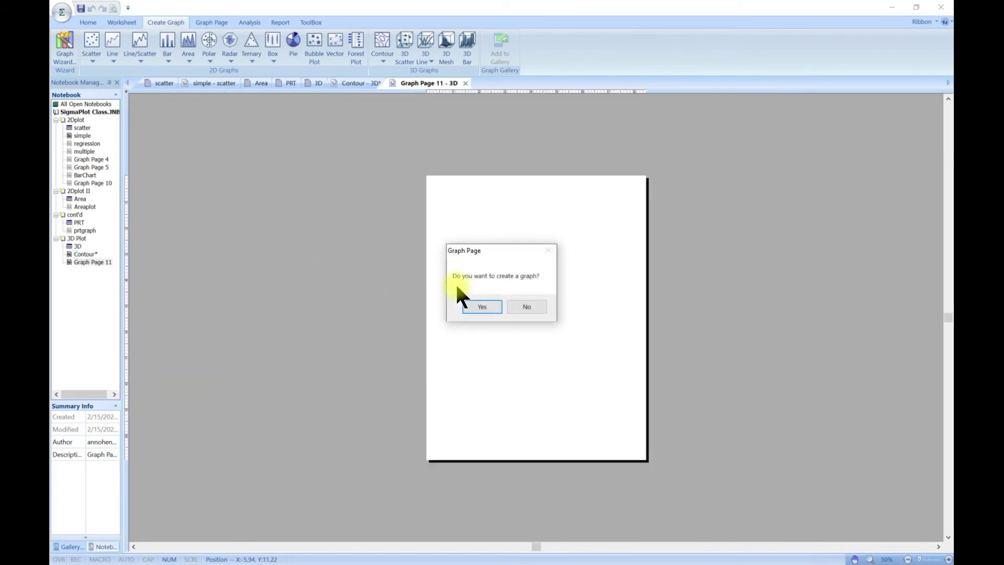
pyautogui.click(525, 306)
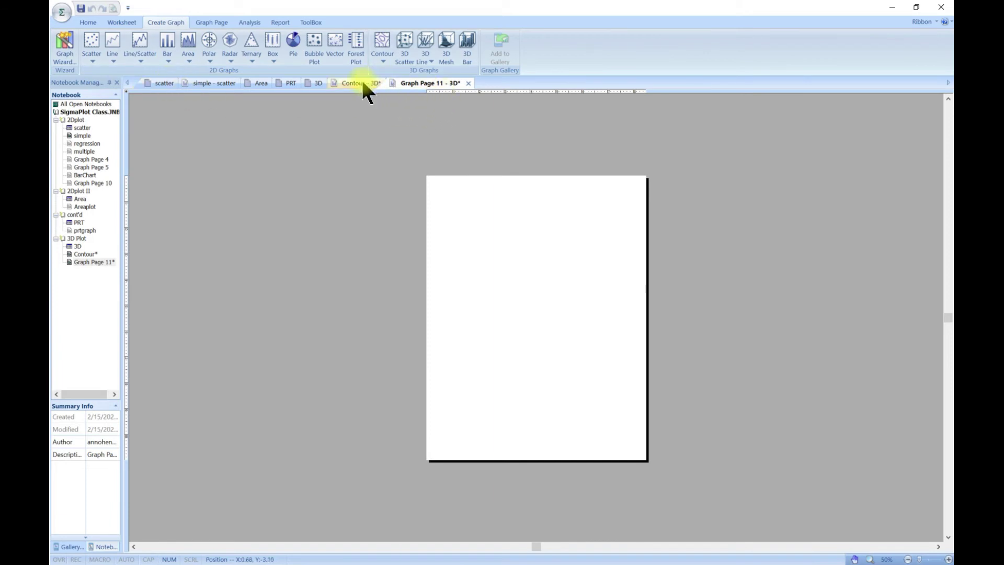
# Build a filled contour graph from the 3D worksheet's X, Y, Z triplet columns.
pyautogui.click(319, 81)
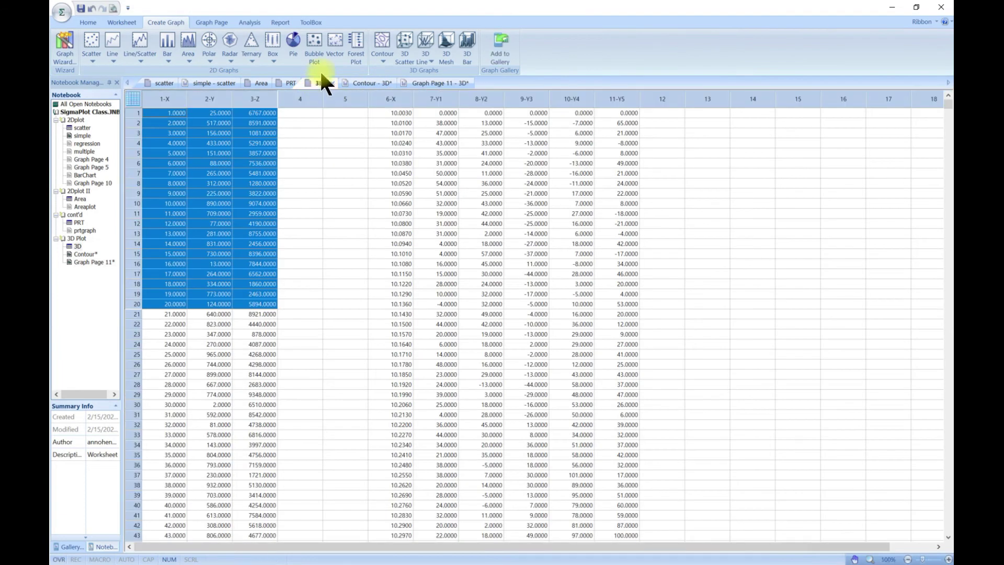
pyautogui.click(383, 62)
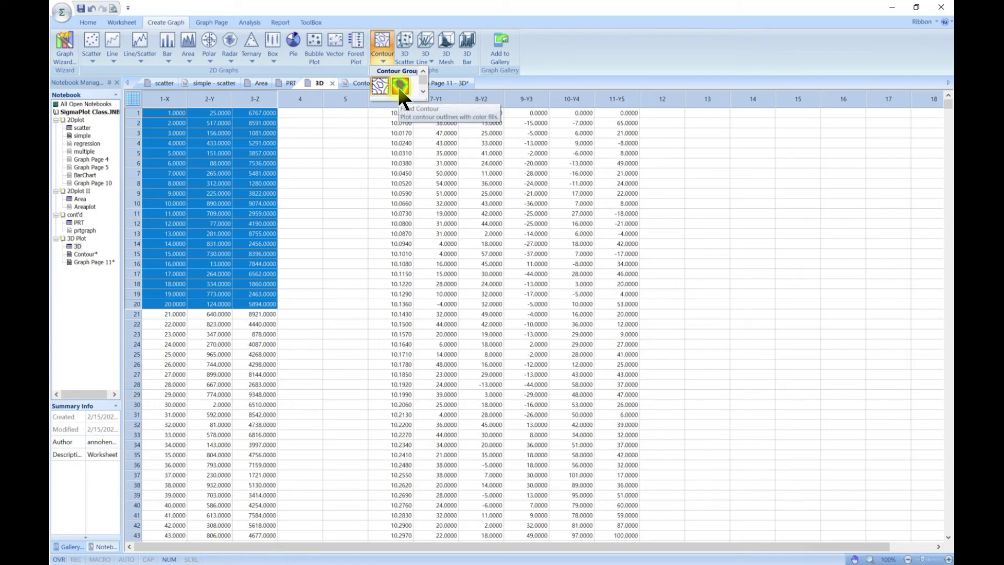
pyautogui.click(400, 86)
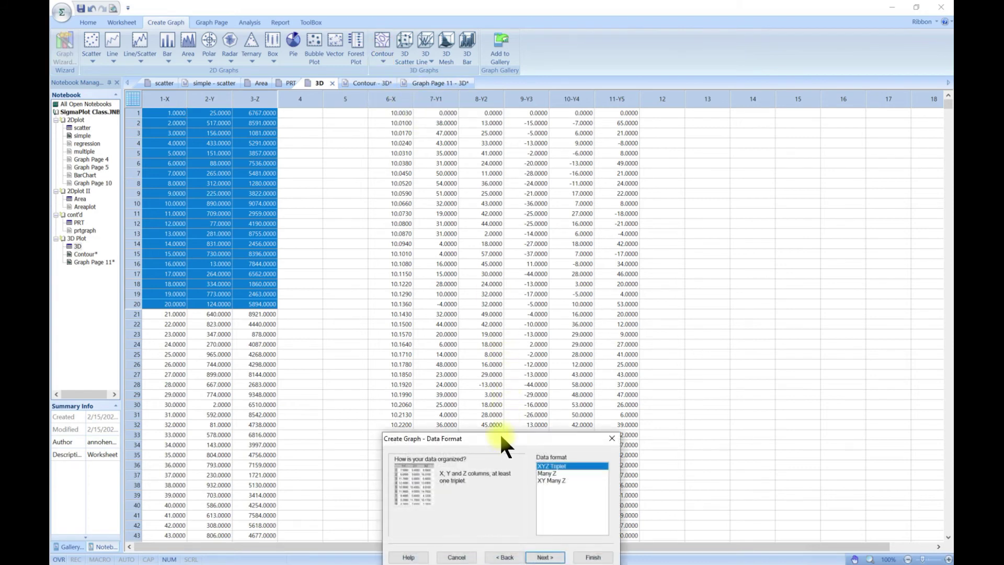
pyautogui.click(520, 338)
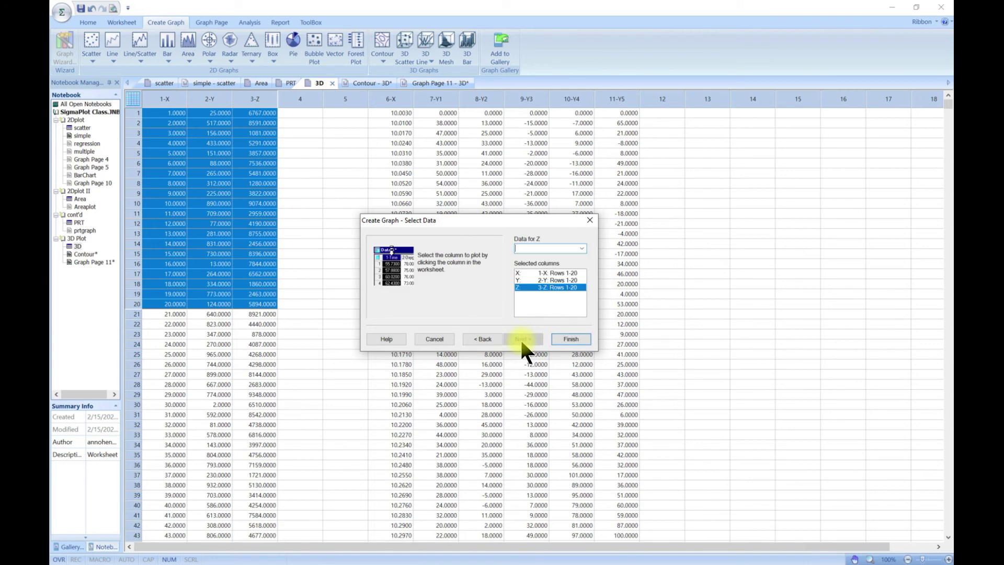
pyautogui.click(575, 340)
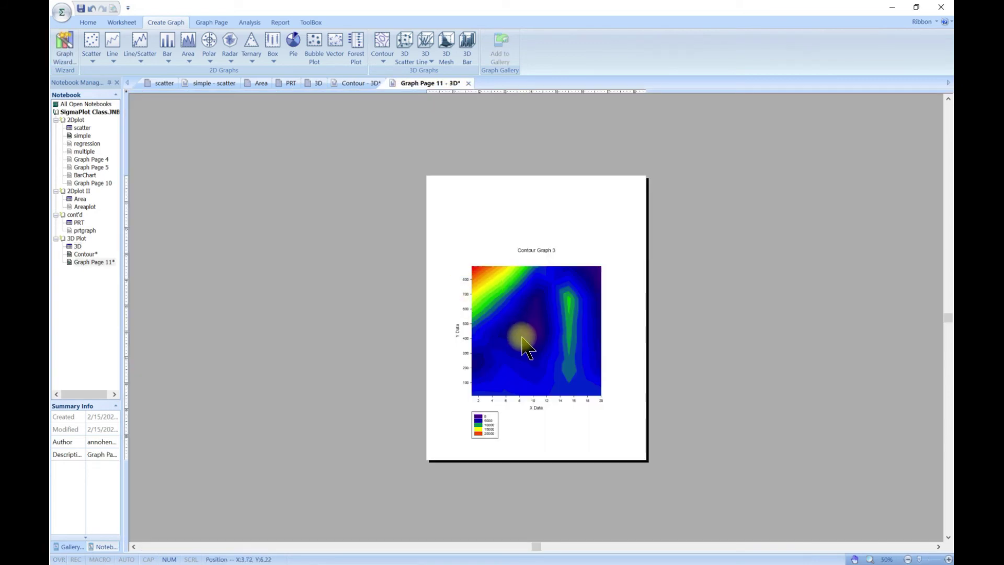
# Drag the Contour Graph 3 legend to the right side of the plot.
pyautogui.scroll(4, 522, 340)
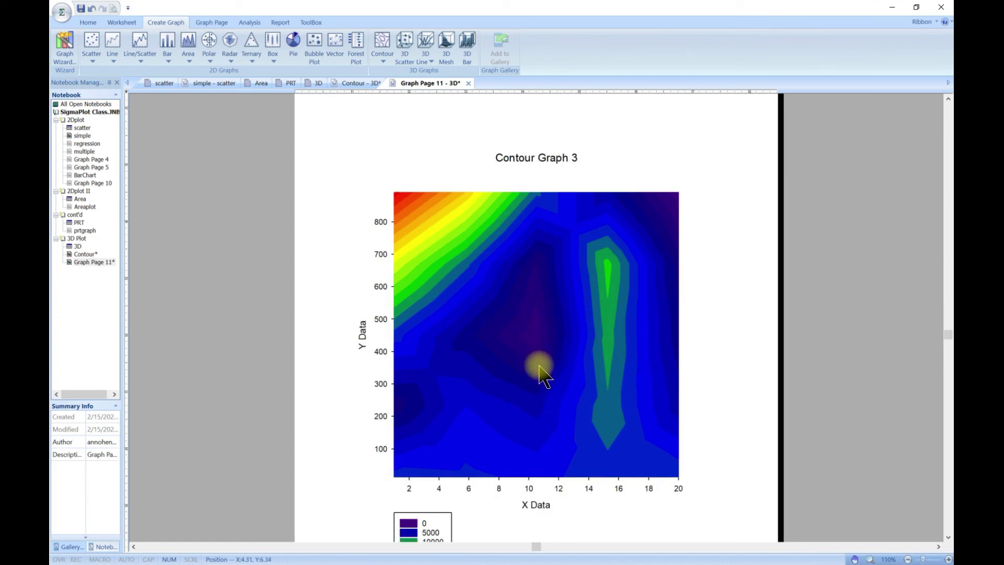
pyautogui.scroll(-1, 543, 375)
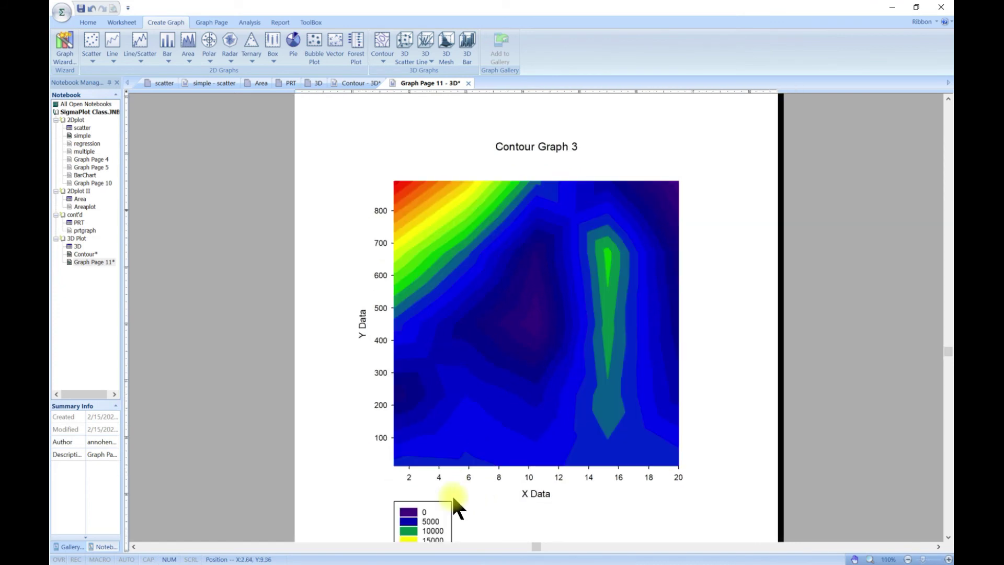
pyautogui.scroll(1, 452, 494)
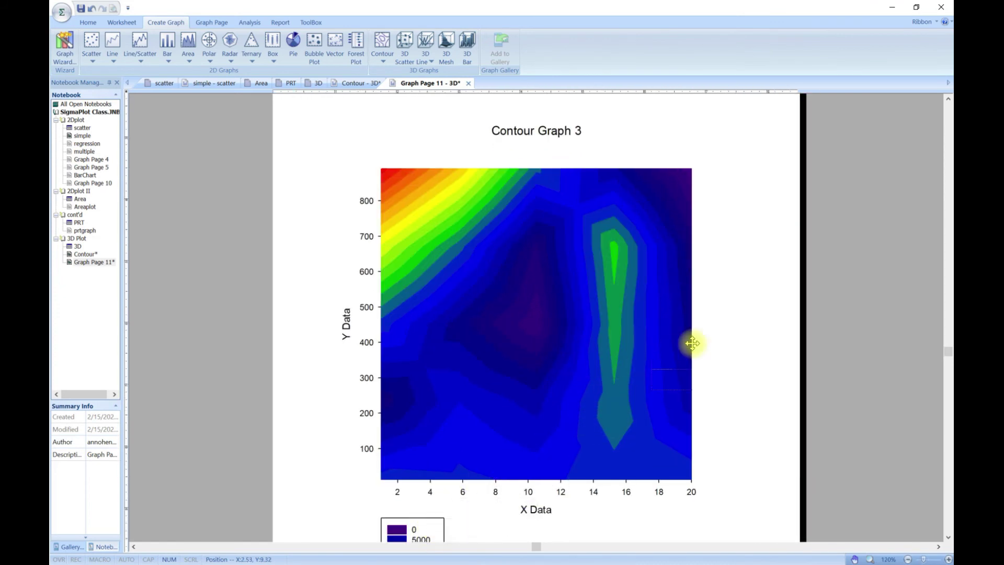
pyautogui.moveTo(692, 343); pyautogui.dragTo(743, 292)
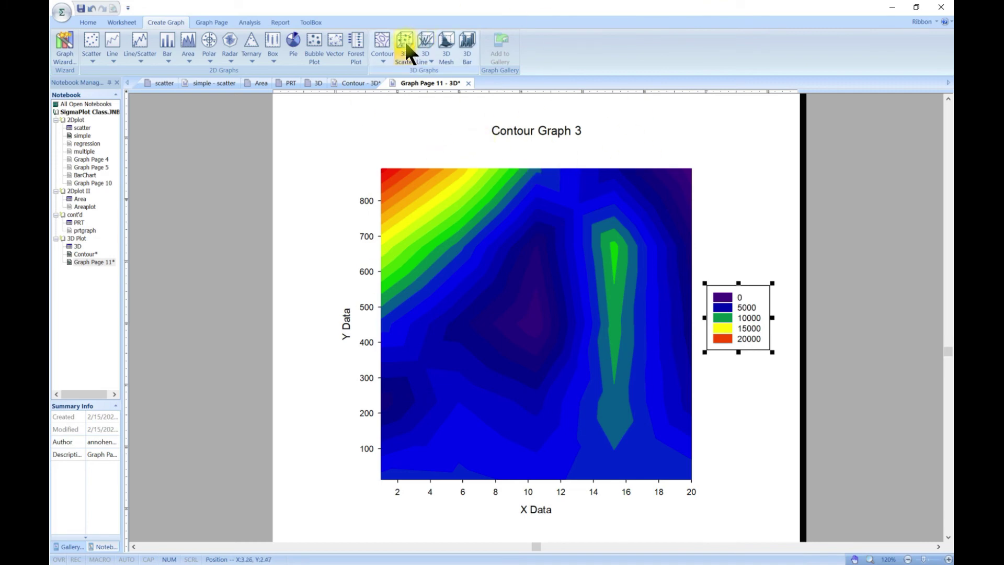
# Compare with the Contour Graph 2 page, then return and select the filled contour plot.
pyautogui.click(349, 84)
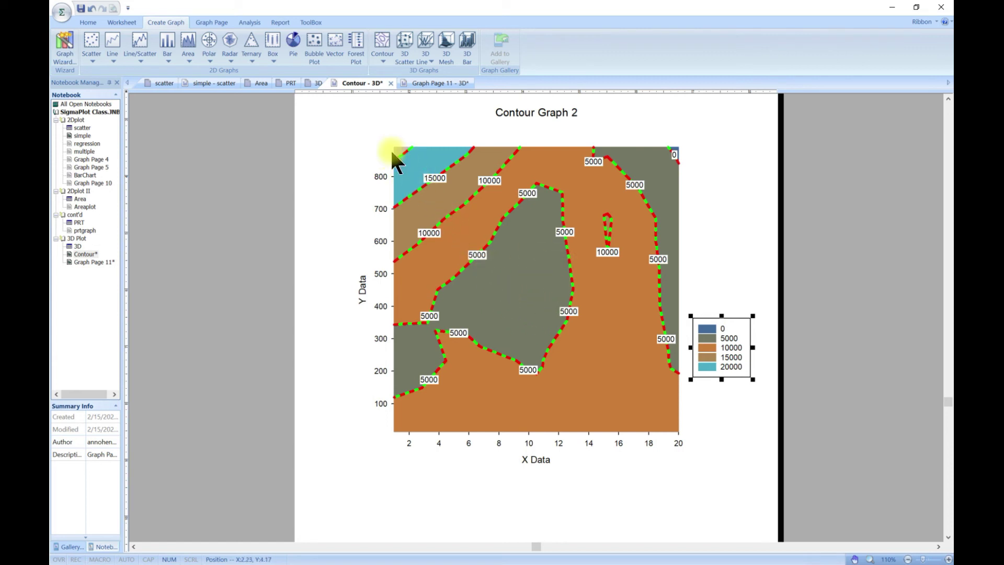
pyautogui.click(421, 82)
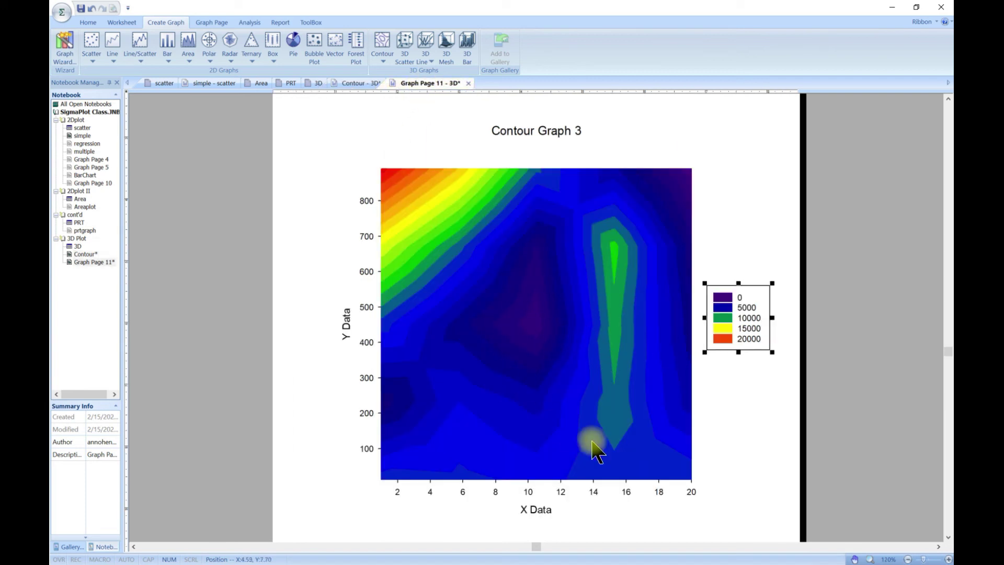
pyautogui.click(473, 316)
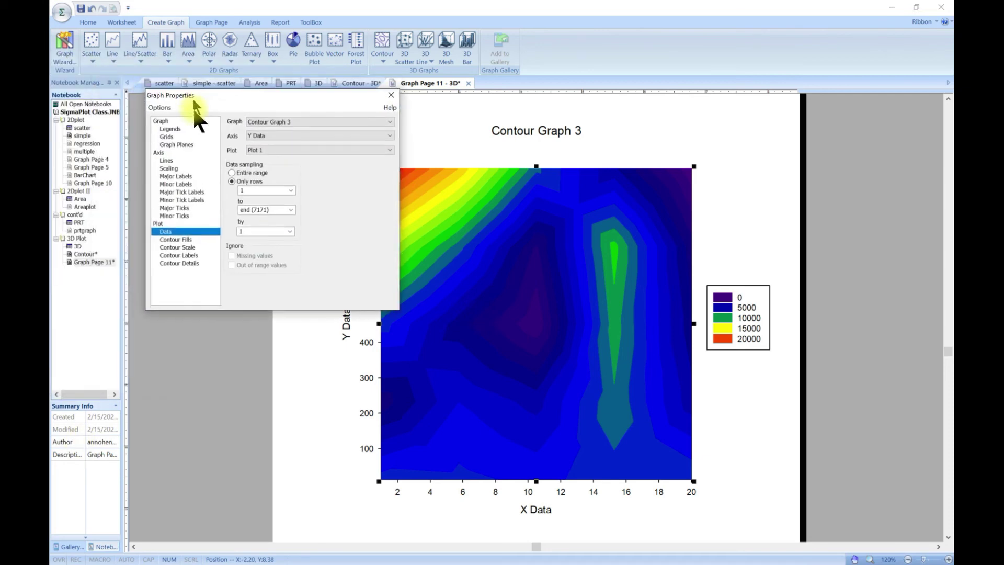
# Open the plot's Contour Fills properties and try the Gray Intensity and Firehouse fill schemes.
pyautogui.moveTo(193, 99); pyautogui.dragTo(135, 130)
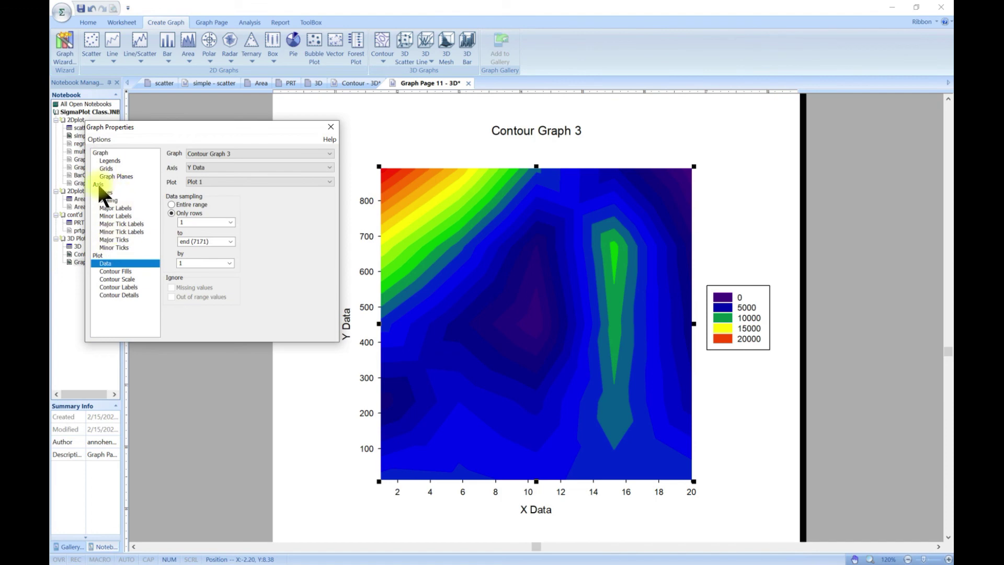
pyautogui.click(114, 271)
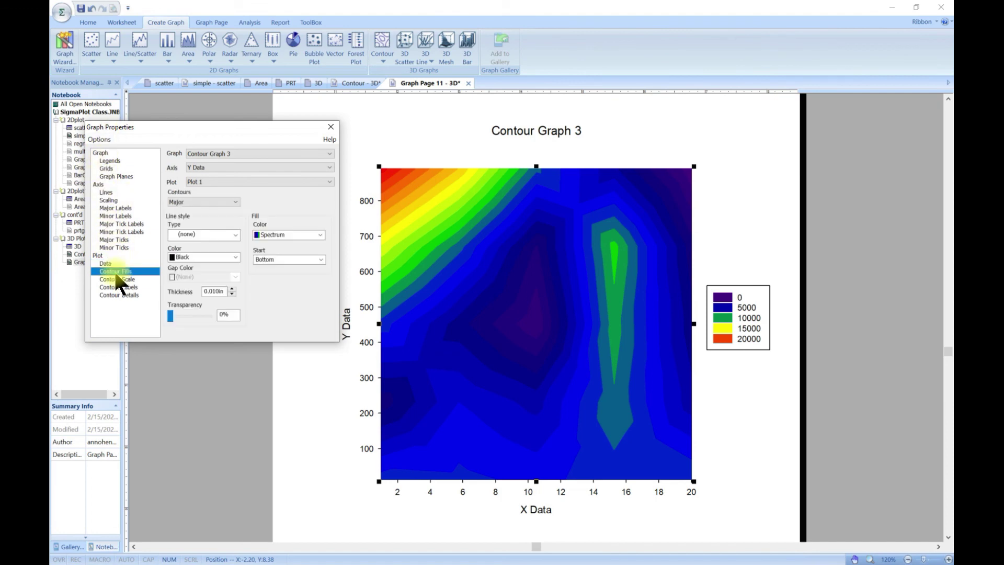
pyautogui.click(321, 235)
pyautogui.click(296, 250)
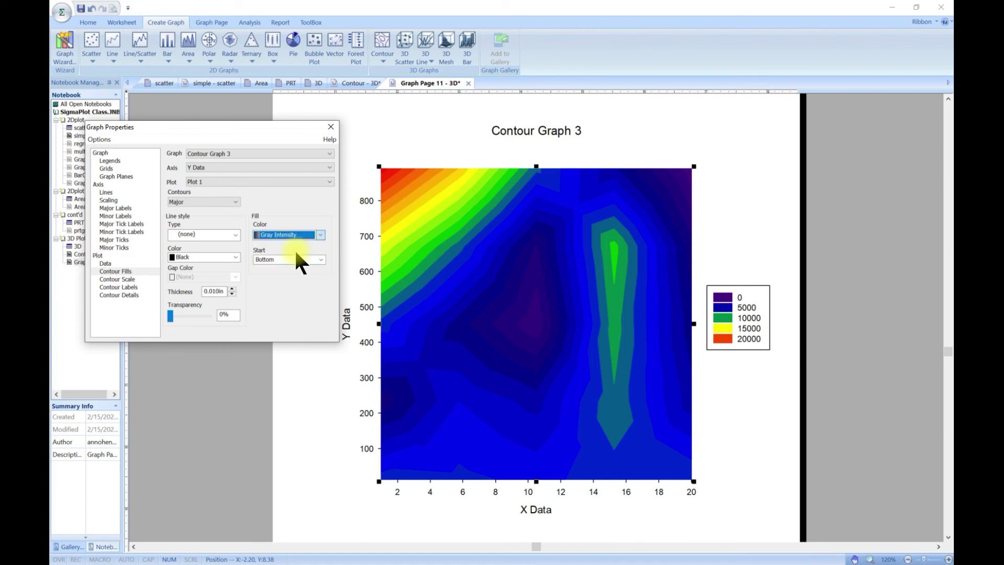
pyautogui.click(320, 235)
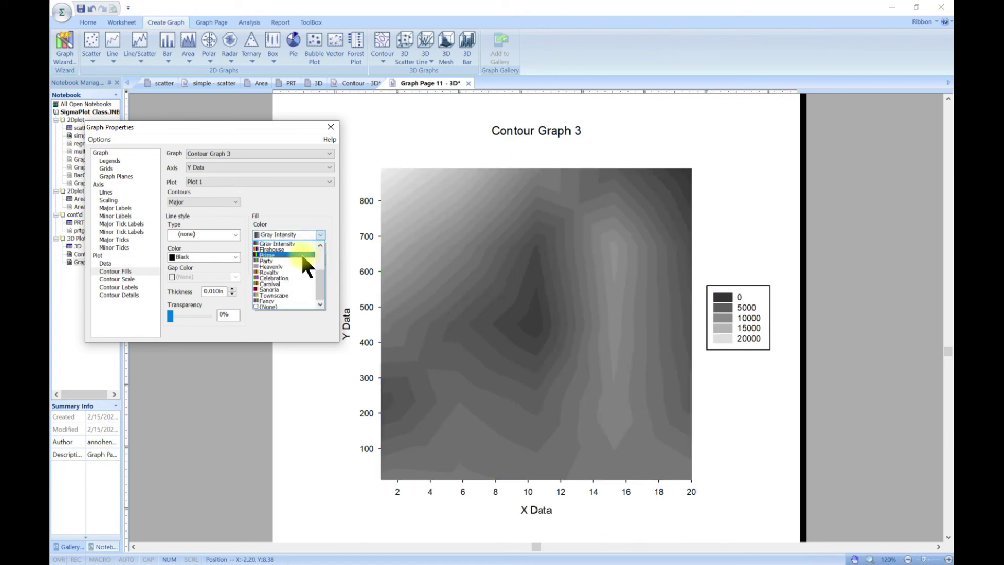
pyautogui.click(300, 249)
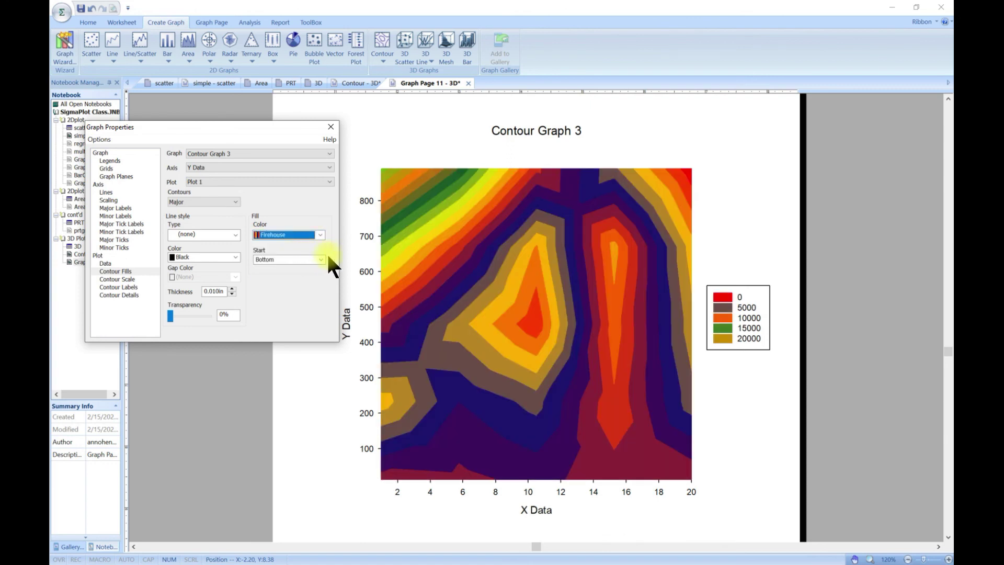
# Try the Party and Royalty schemes, then settle on the Carnival fill colour scheme.
pyautogui.click(317, 234)
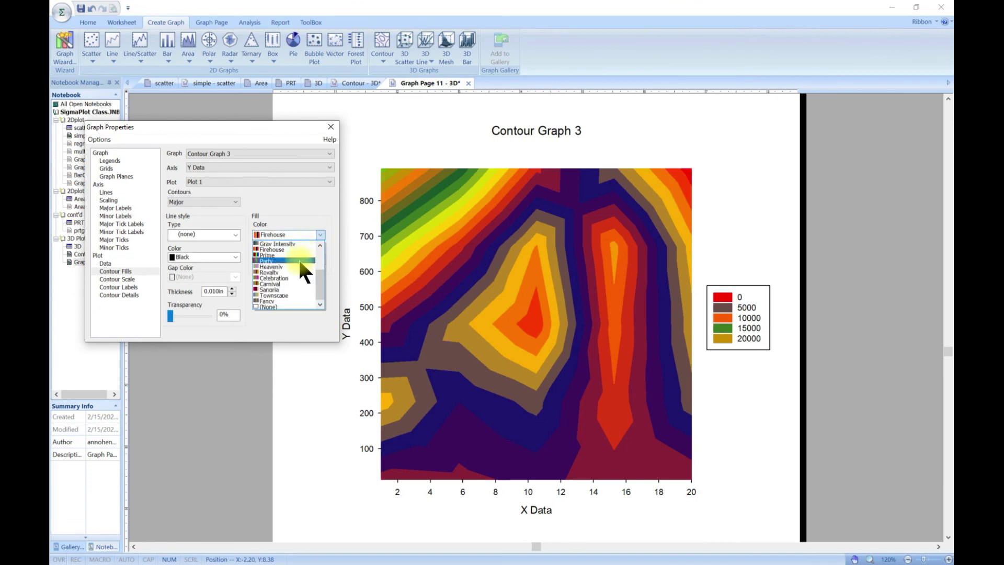
pyautogui.click(298, 259)
pyautogui.click(322, 233)
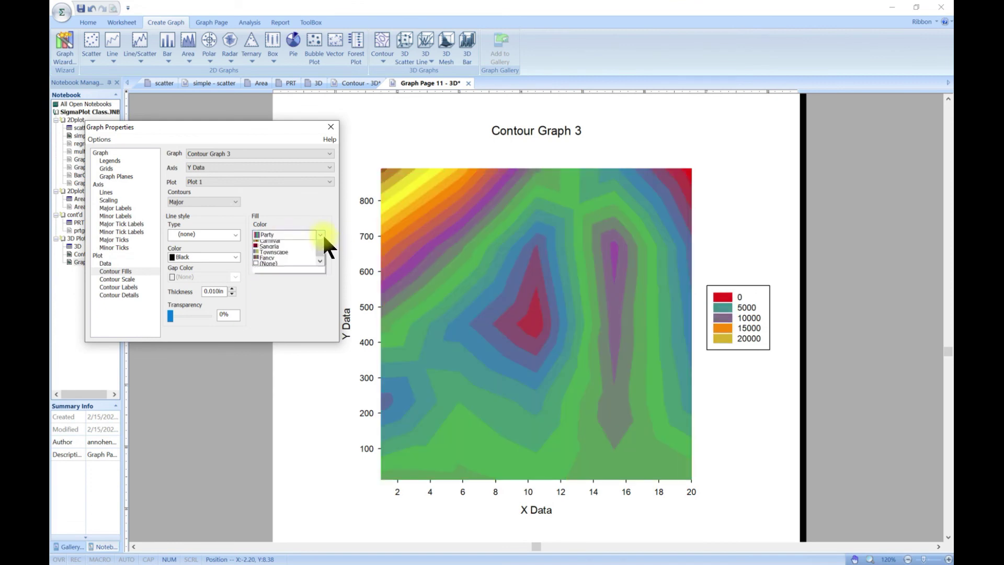
pyautogui.click(295, 271)
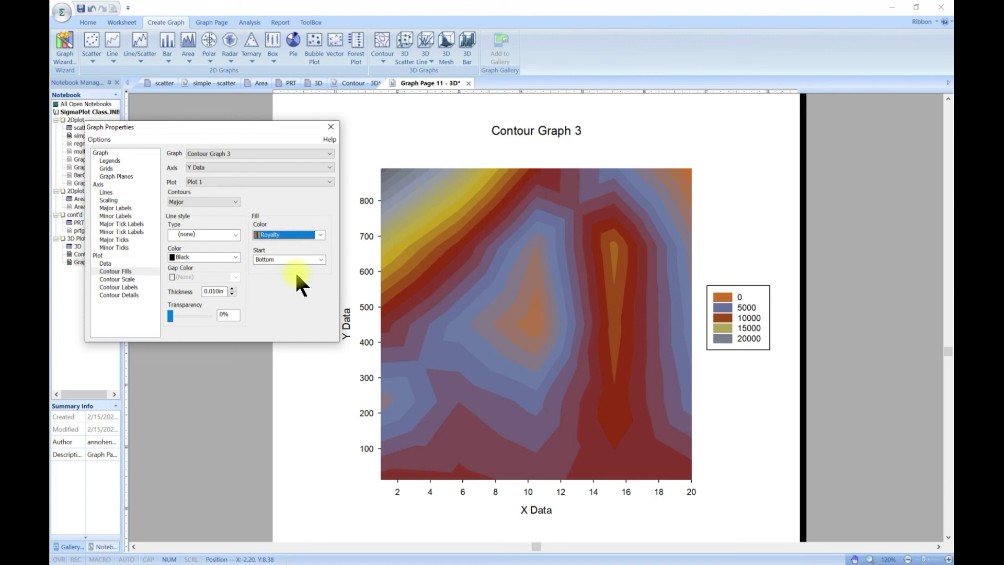
pyautogui.click(320, 233)
pyautogui.click(284, 283)
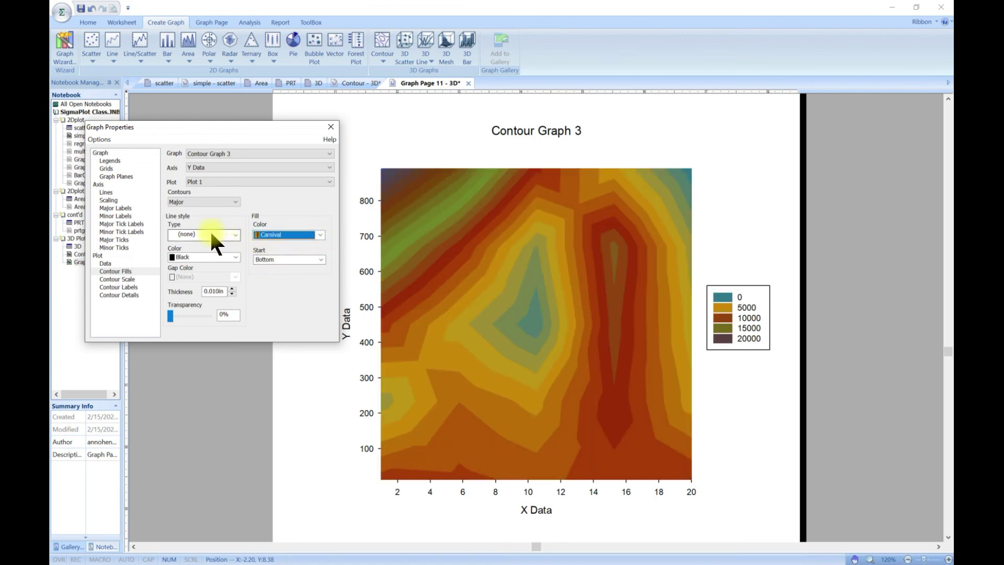
# Use solid contour lines 0.020 in thick, with fill colours starting from the bottom.
pyautogui.click(234, 235)
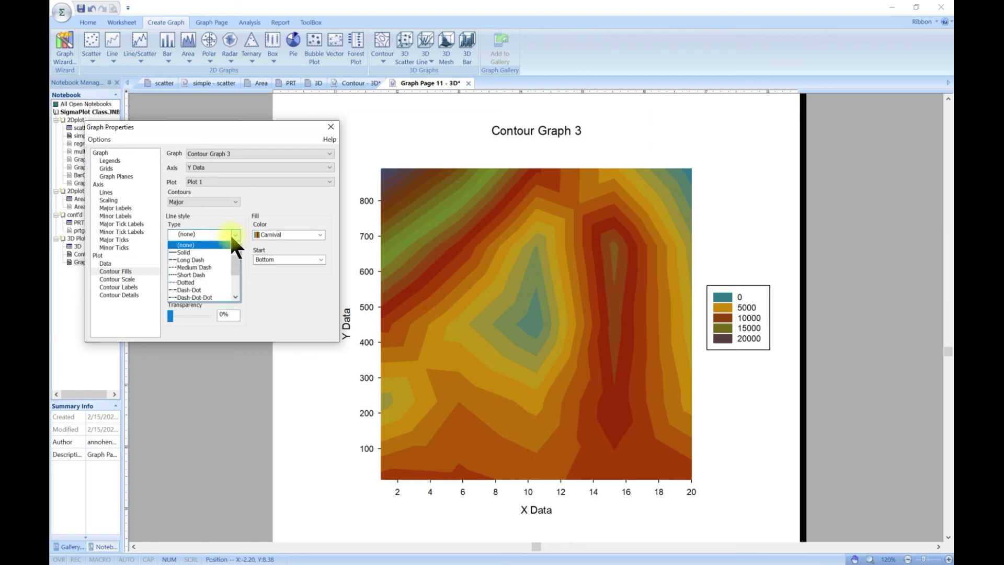
pyautogui.click(205, 252)
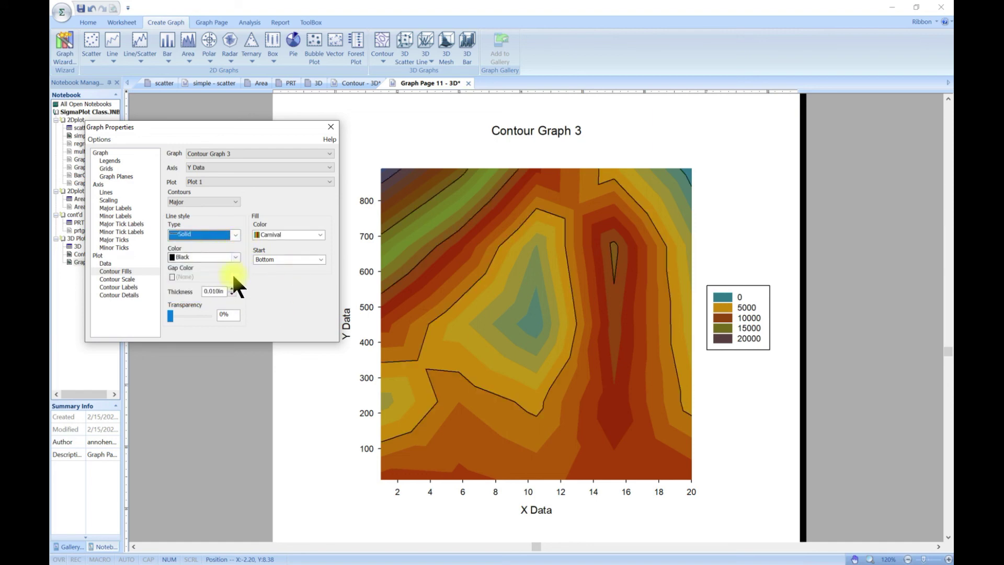
pyautogui.click(320, 259)
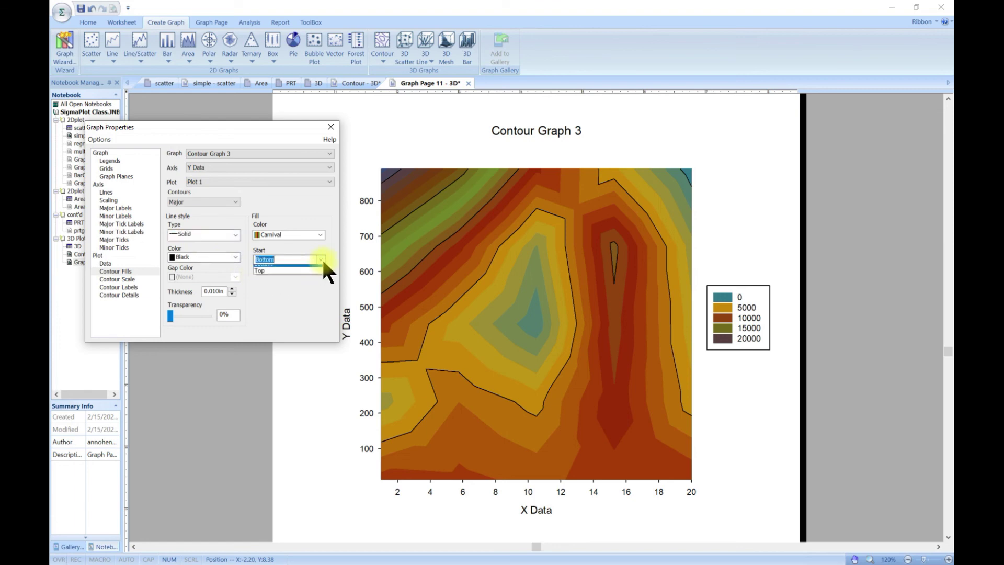
pyautogui.click(311, 274)
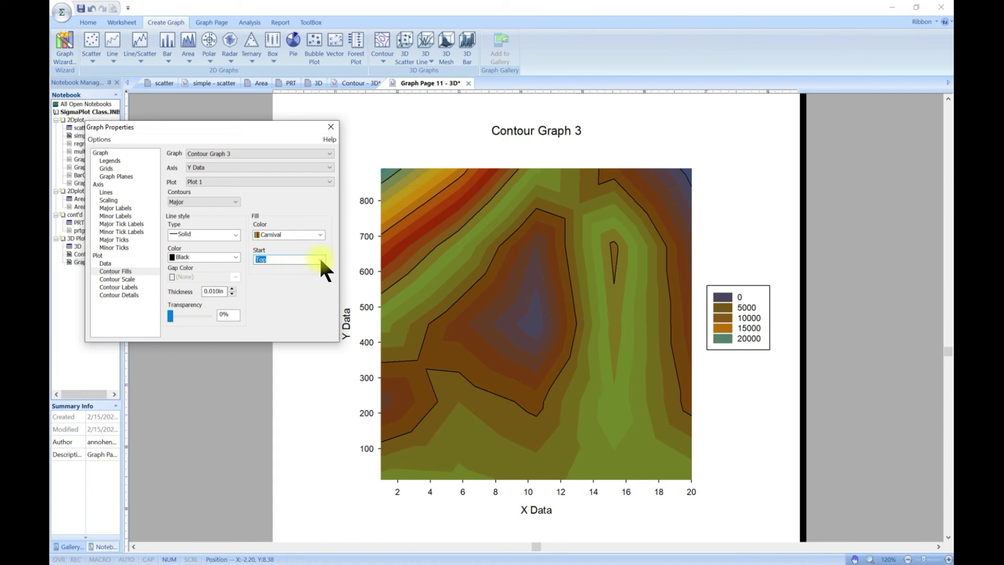
pyautogui.click(320, 258)
pyautogui.click(278, 272)
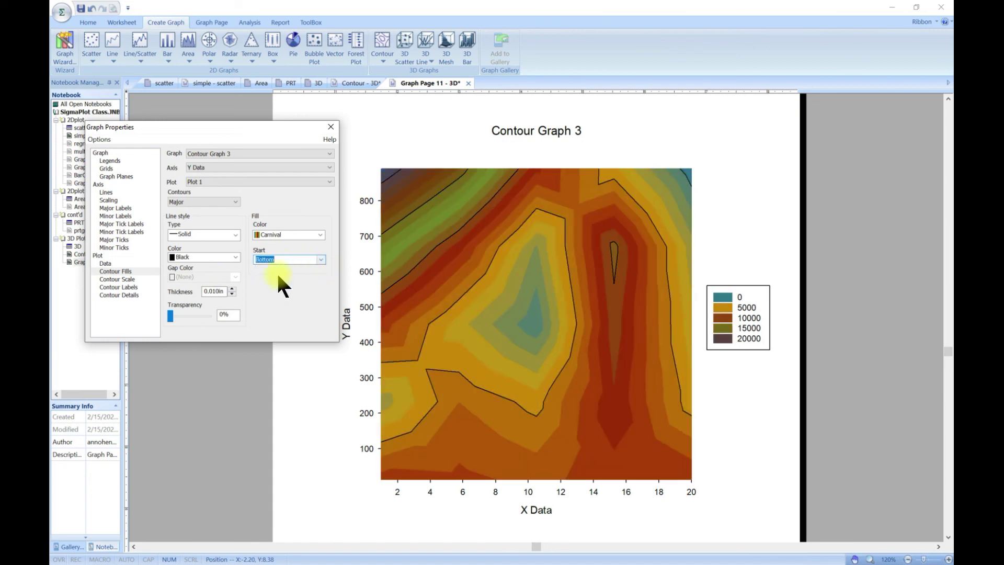
pyautogui.click(232, 288)
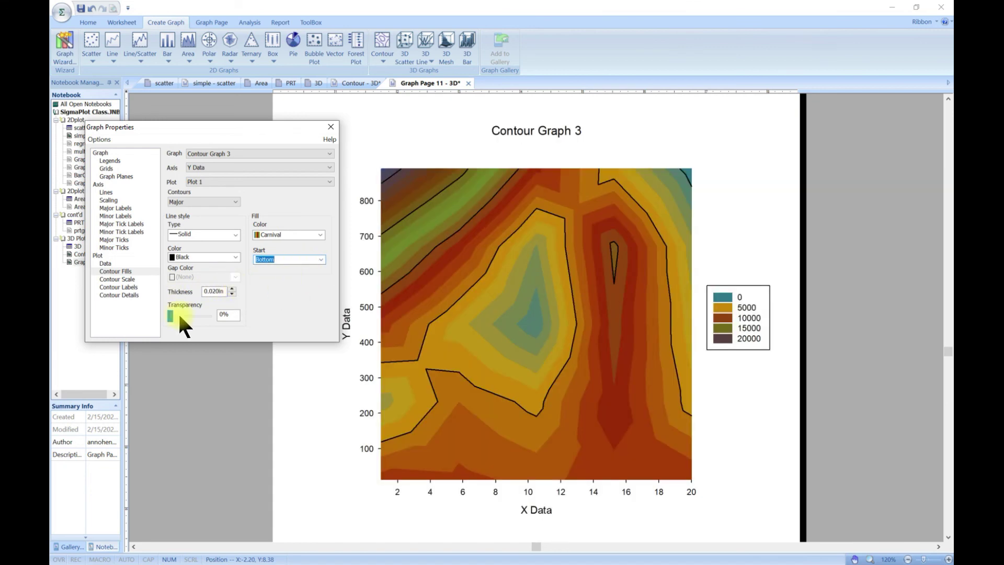
# Browse the Contour Scale, Contour Labels and Contour Details settings.
pyautogui.click(114, 279)
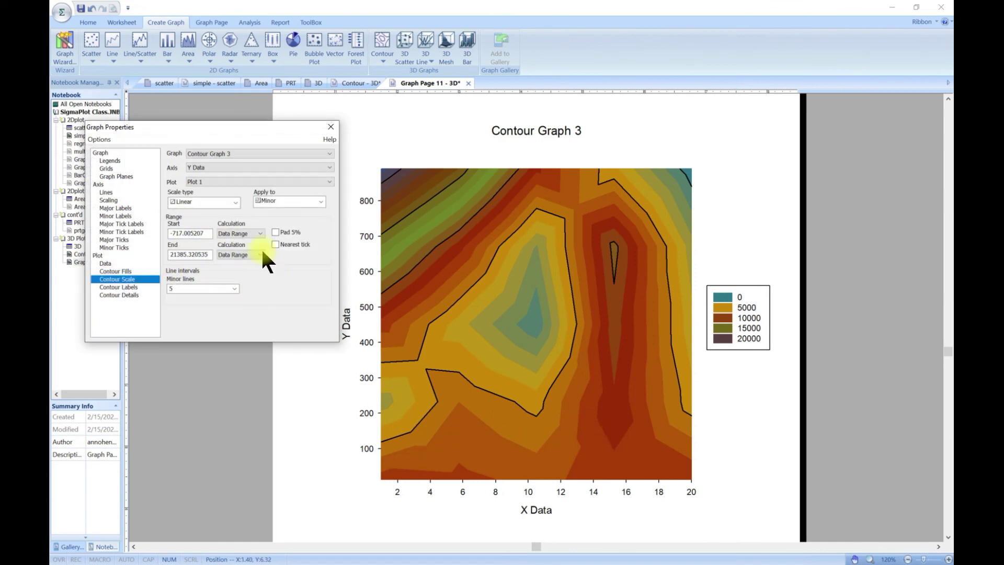
pyautogui.click(118, 287)
pyautogui.click(118, 295)
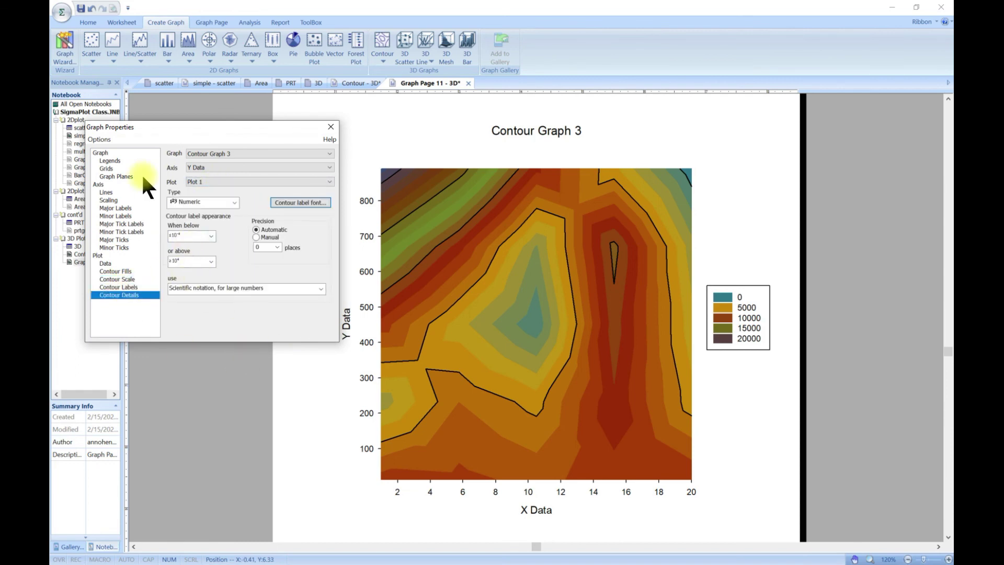